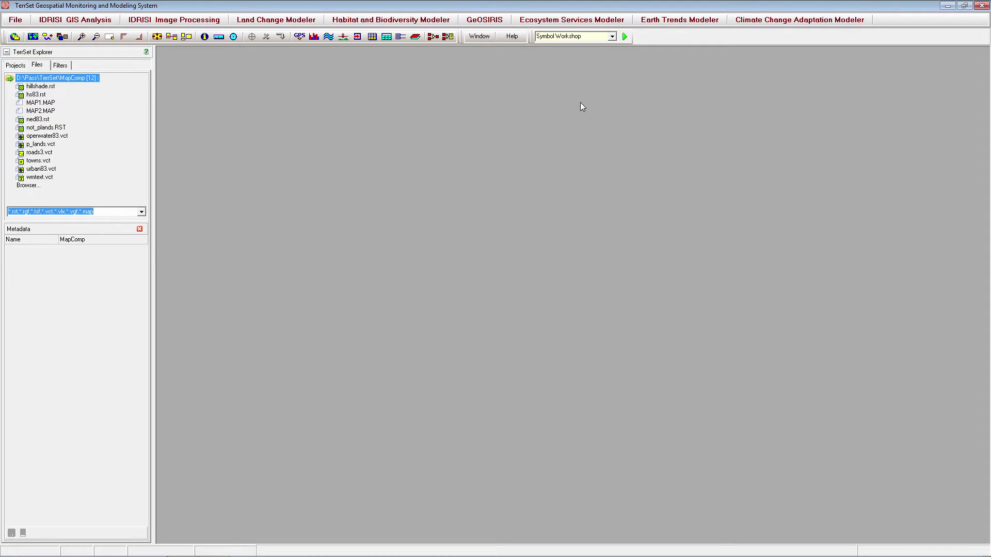
Open ned83.rst from TerrSet Explorer in a new map window, showing elevations 0–1915.
{"action": "double_click", "coordinate": [41, 121]}
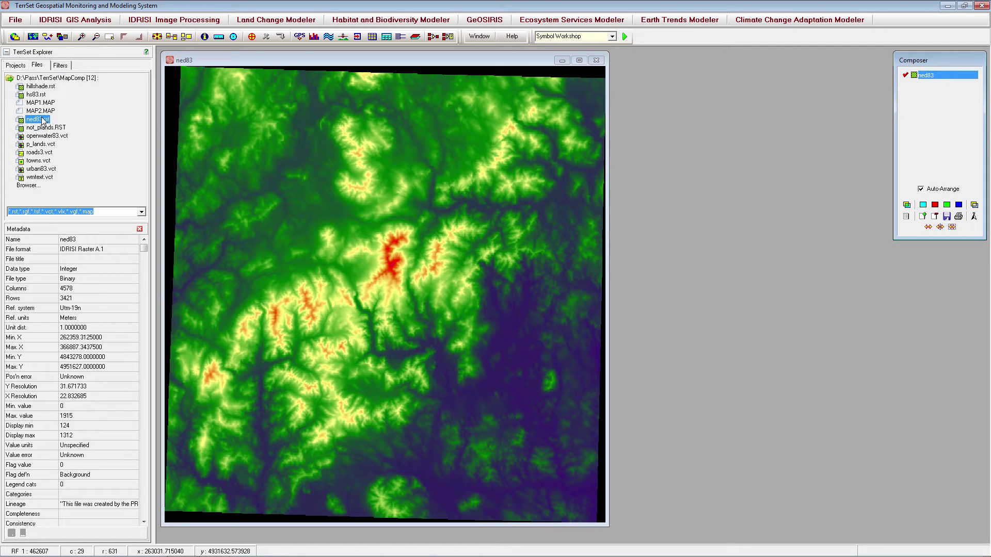
Add hs83 as a new raster layer over ned83 using the GreyScale palette.
{"action": "key", "text": "ctrl+r"}
{"action": "left_click", "coordinate": [468, 285]}
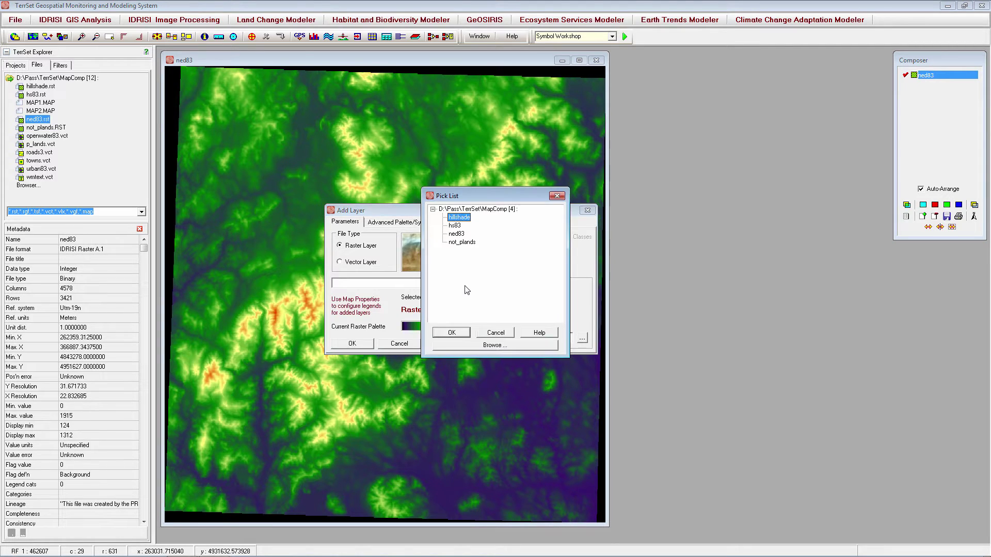
{"action": "double_click", "coordinate": [457, 227]}
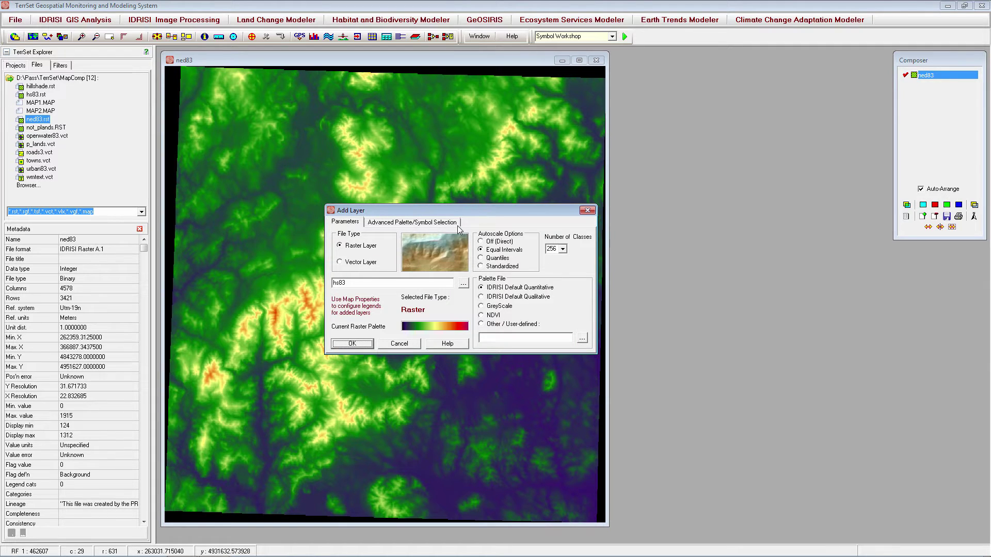
{"action": "left_click", "coordinate": [498, 307]}
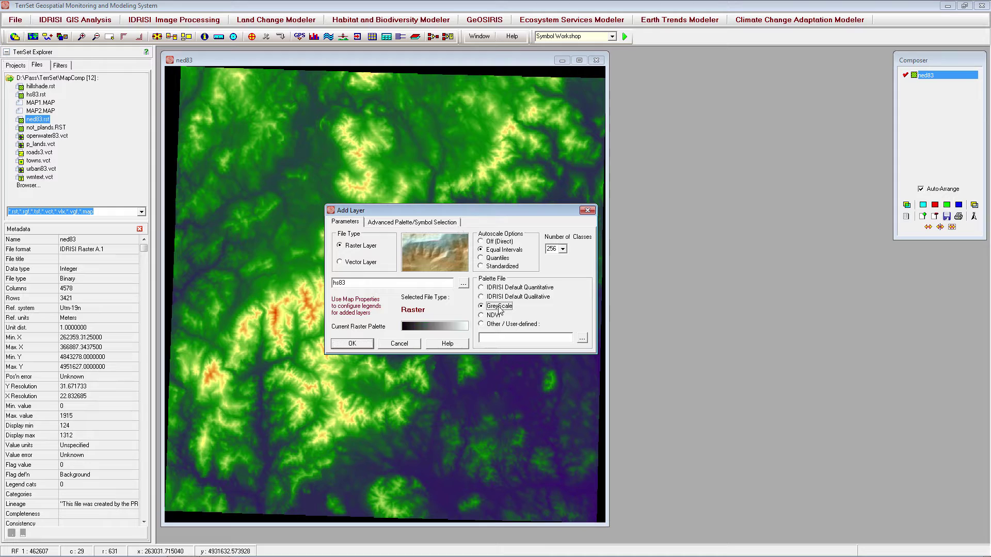
{"action": "left_click", "coordinate": [361, 343]}
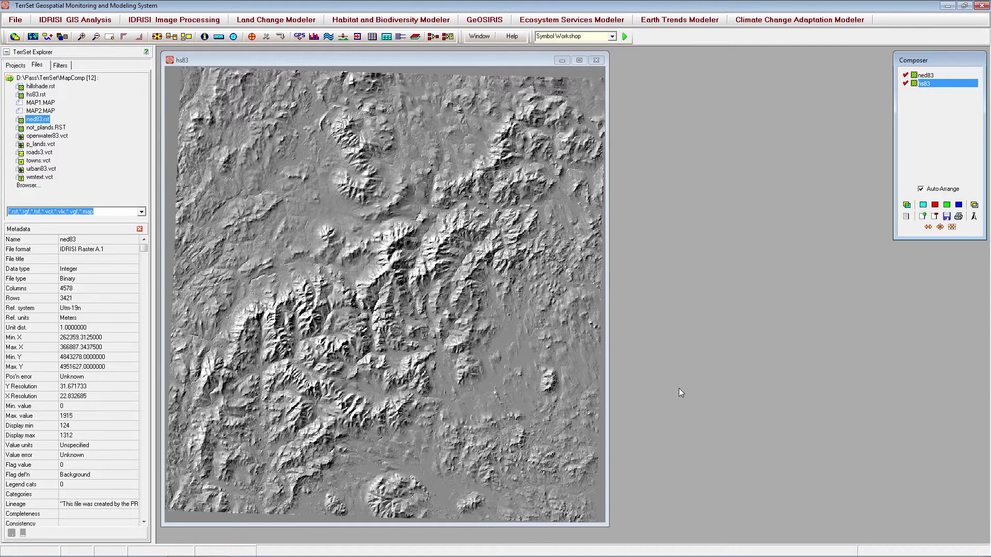
Move ned83 above hs83 in the Composer layer list so the elevation colours draw on top.
{"action": "left_click", "coordinate": [939, 76]}
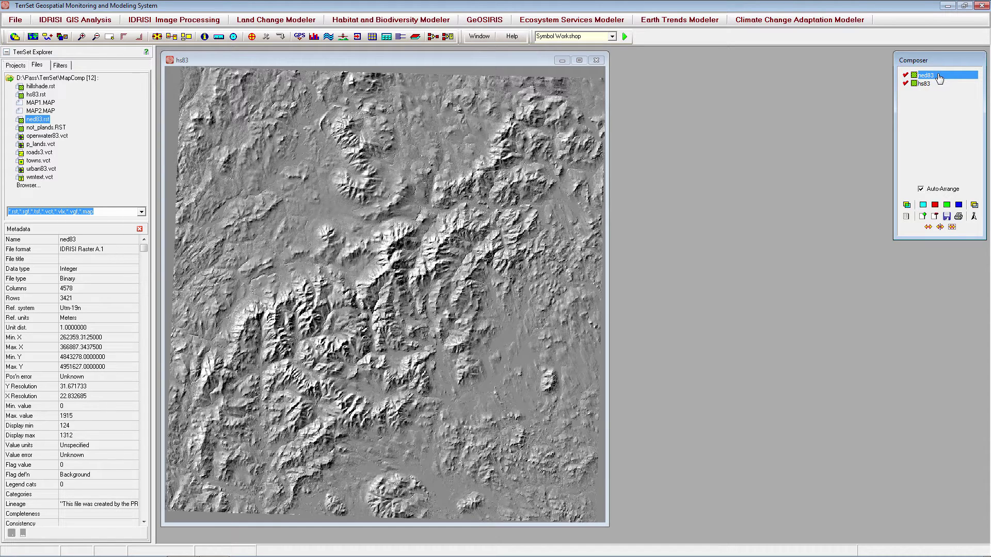
{"action": "left_click_drag", "start_coordinate": [939, 76], "coordinate": [939, 87]}
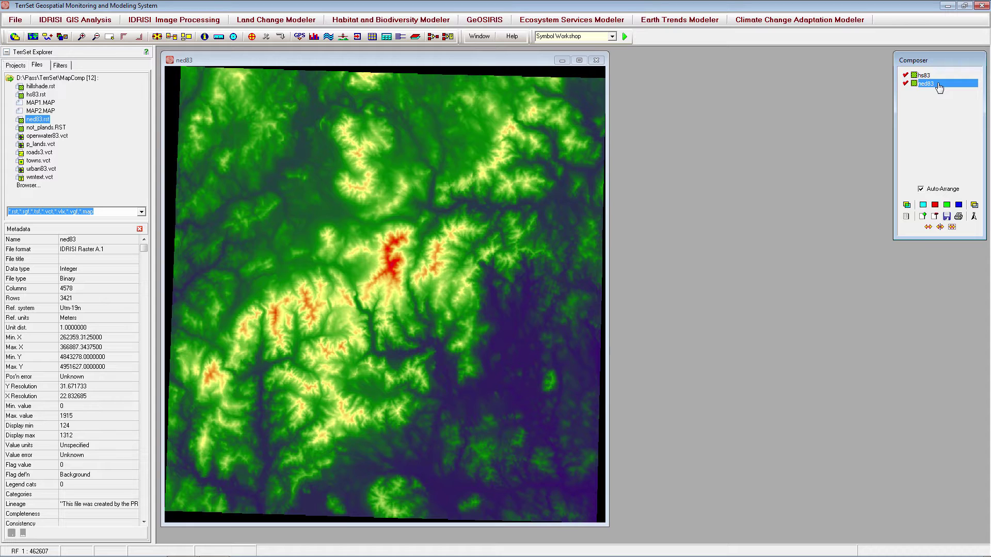
Blend the ned83 layer with the hs83 hillshade beneath it and turn off Auto-Arrange.
{"action": "left_click", "coordinate": [907, 204]}
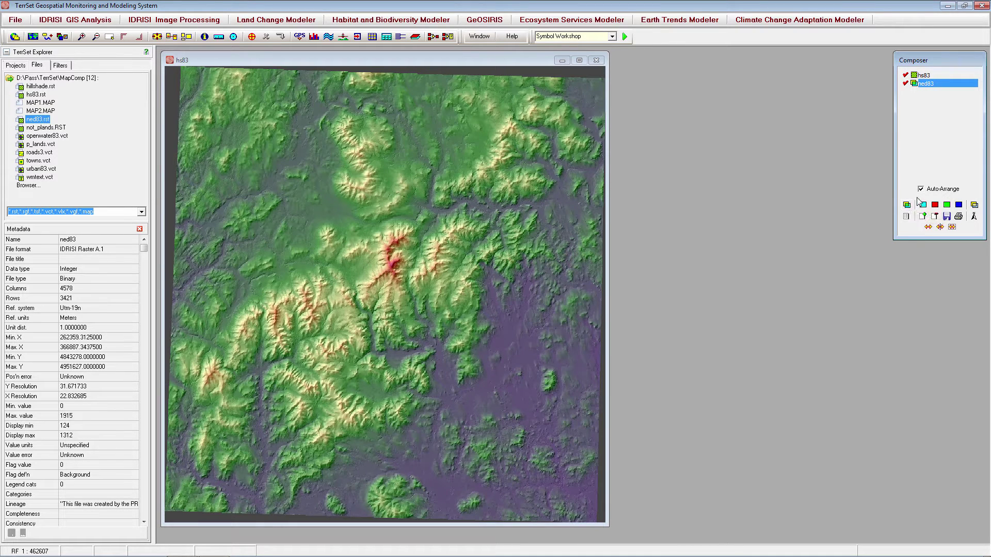
{"action": "left_click", "coordinate": [921, 189]}
Add not_plands as a third map layer with the user-defined grey1 palette.
{"action": "left_click", "coordinate": [921, 189]}
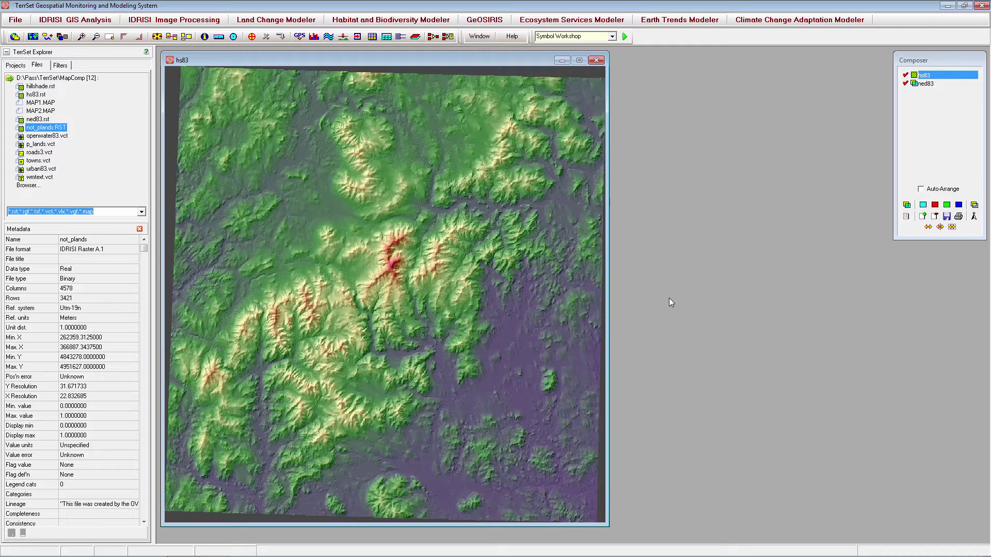
{"action": "key", "text": "ctrl+r"}
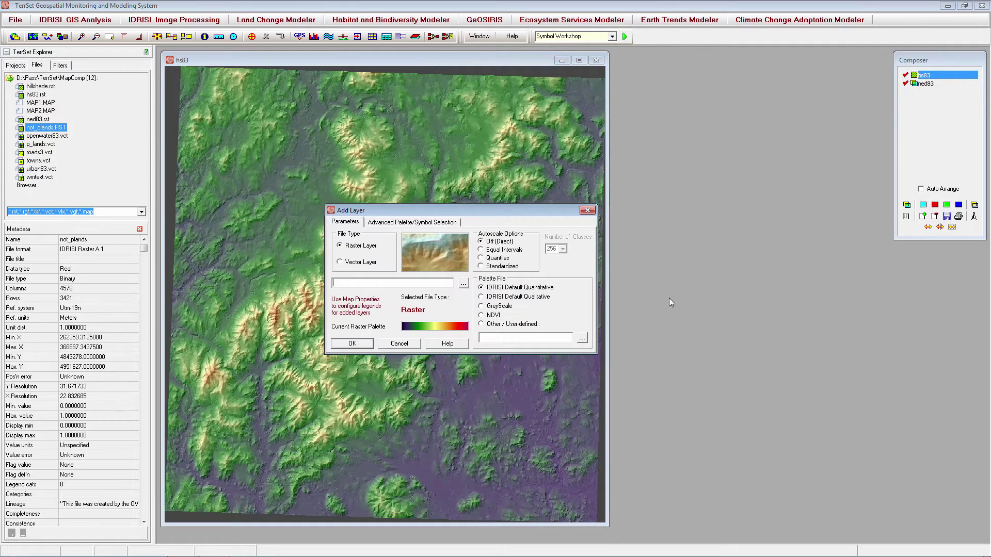
{"action": "left_click", "coordinate": [463, 283]}
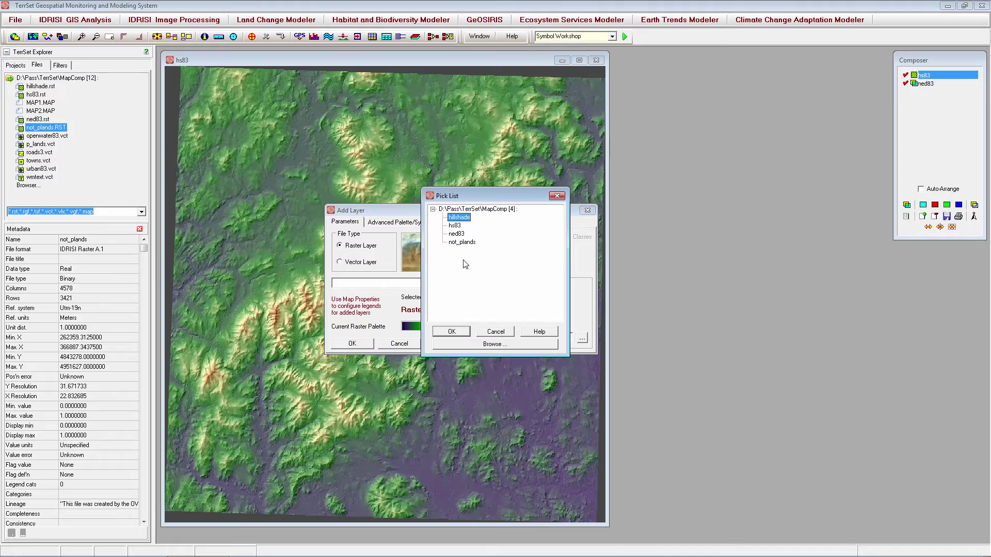
{"action": "double_click", "coordinate": [463, 242]}
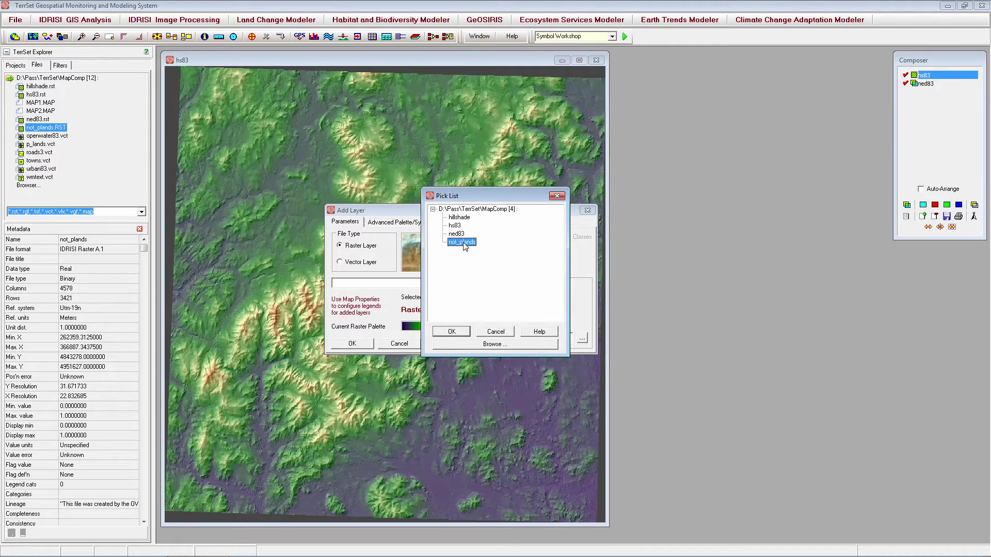
{"action": "left_click", "coordinate": [581, 338]}
{"action": "double_click", "coordinate": [453, 218]}
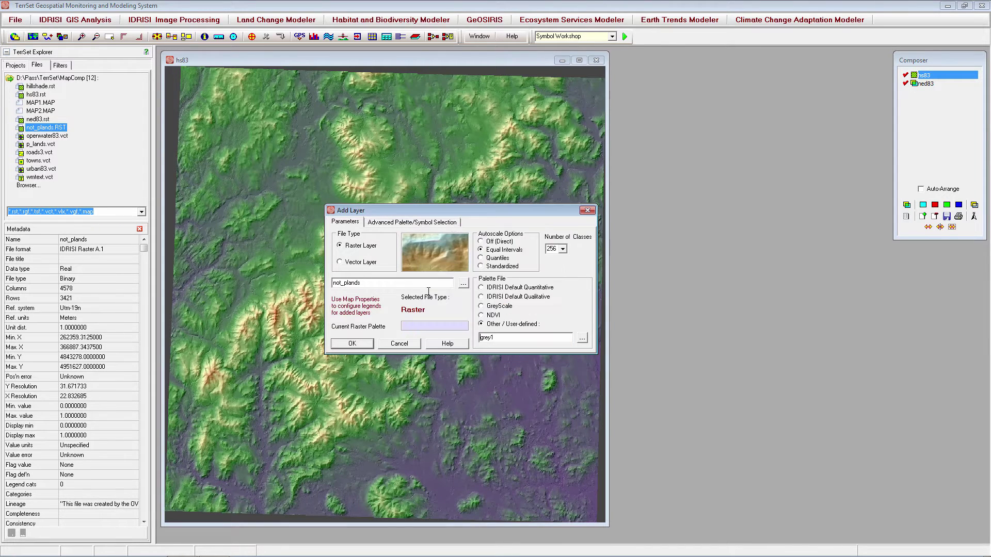
{"action": "left_click", "coordinate": [352, 344]}
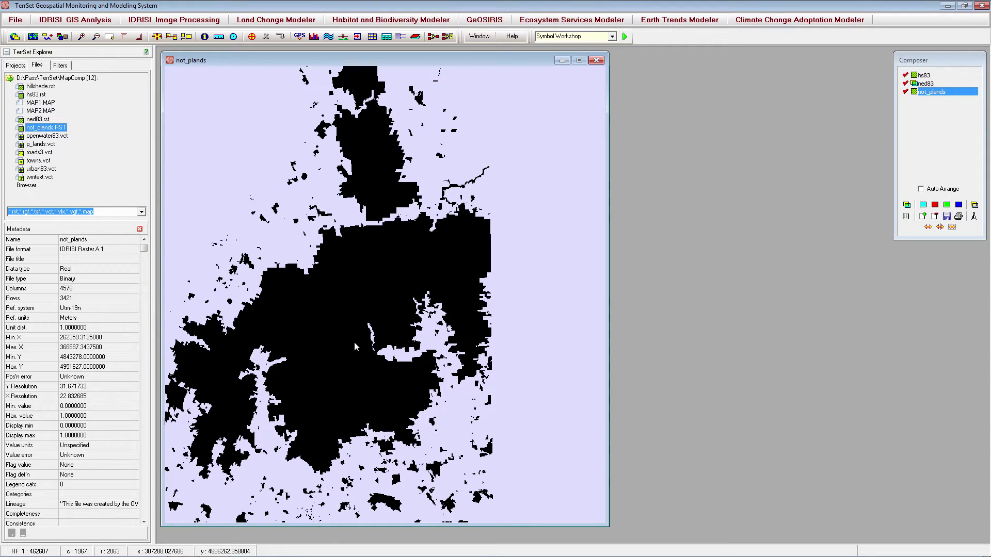
Zoom the map window to a rectangle around the central not_plands area.
{"action": "key", "text": "z"}
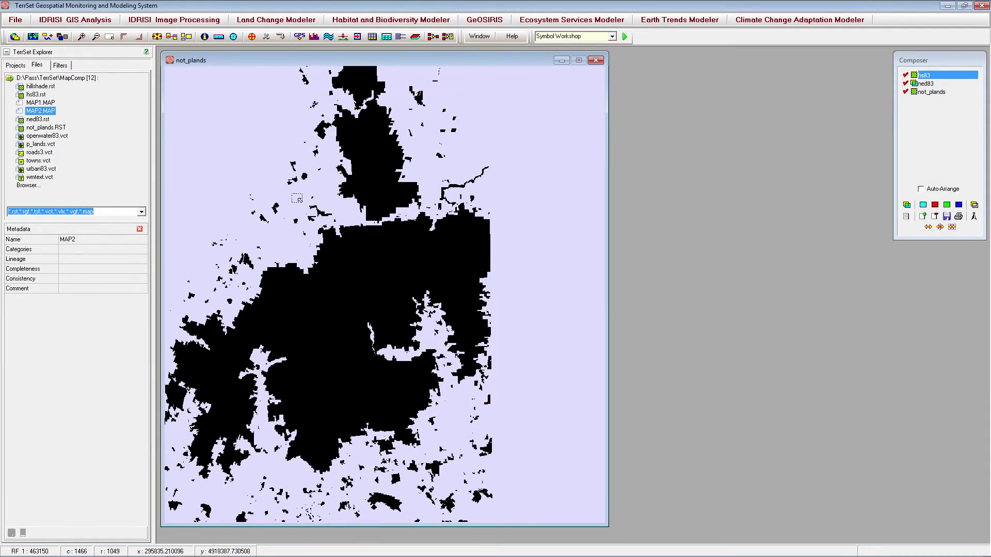
{"action": "left_click_drag", "start_coordinate": [280, 158], "coordinate": [505, 425]}
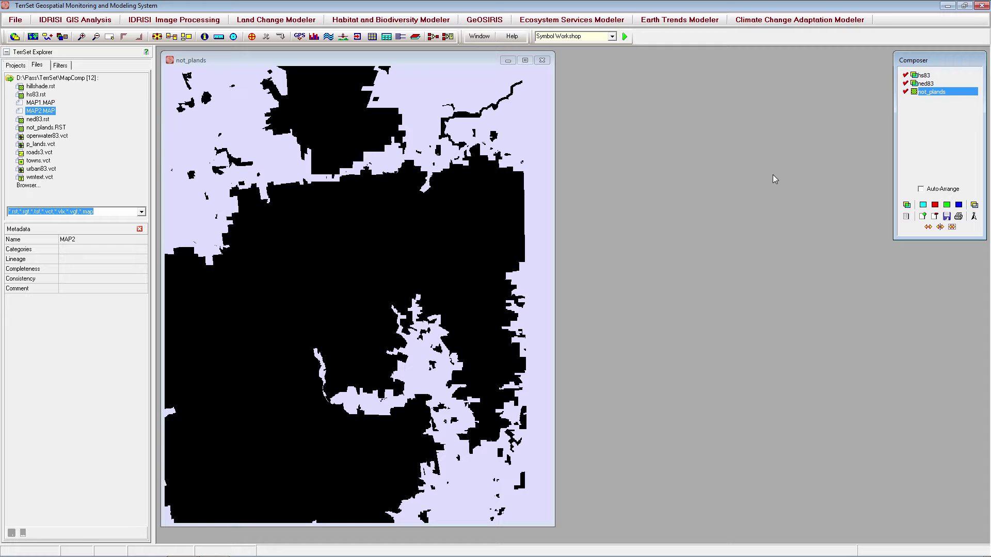
Set not_plands as an overlay with Blend at 60% and Transparent Overlay enabled.
{"action": "left_click", "coordinate": [907, 220]}
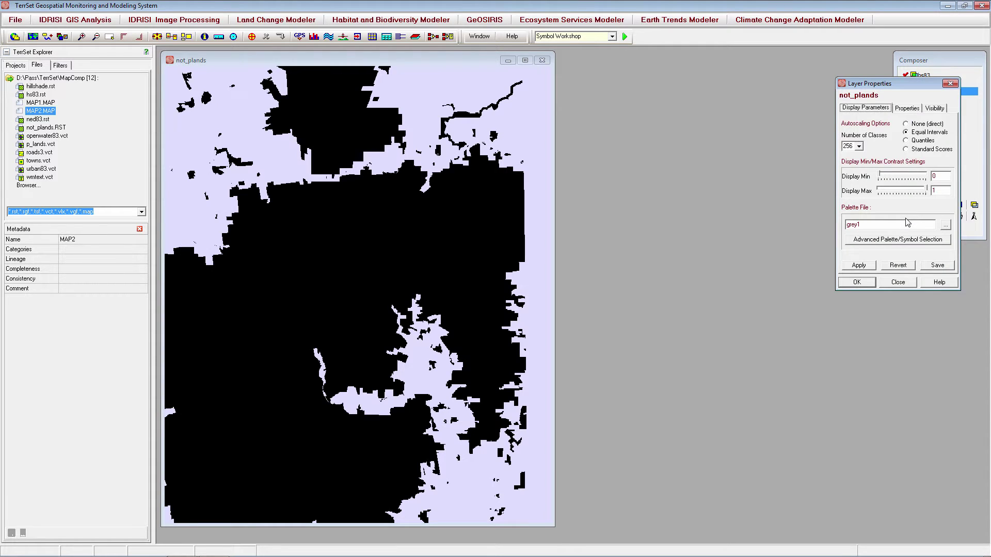
{"action": "left_click", "coordinate": [935, 108]}
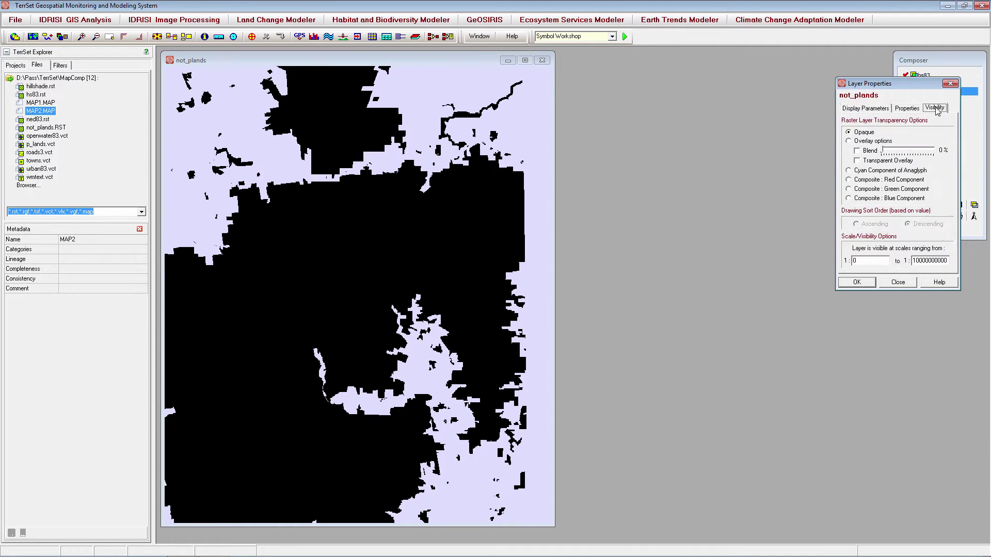
{"action": "left_click", "coordinate": [893, 141]}
{"action": "left_click", "coordinate": [857, 152]}
{"action": "left_click", "coordinate": [912, 148]}
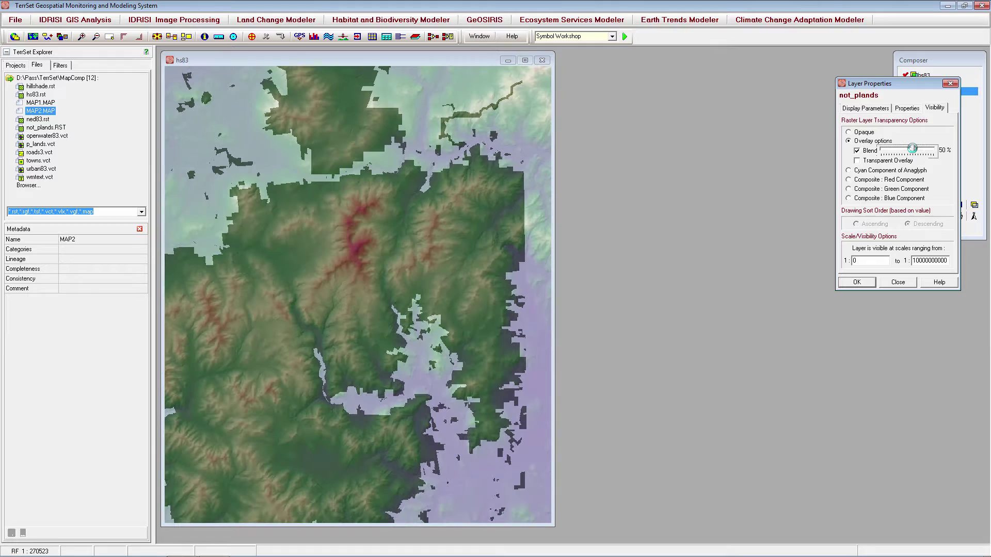
{"action": "left_click", "coordinate": [857, 161]}
{"action": "left_click", "coordinate": [856, 281]}
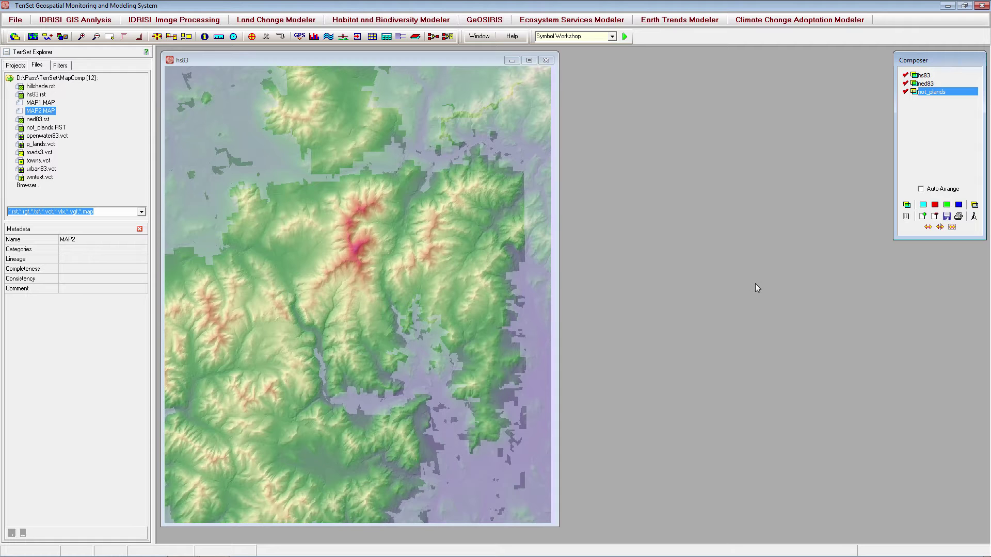
Add the roads3 vector layer to the map using the roads symbol file.
{"action": "key", "text": "ctrl+r"}
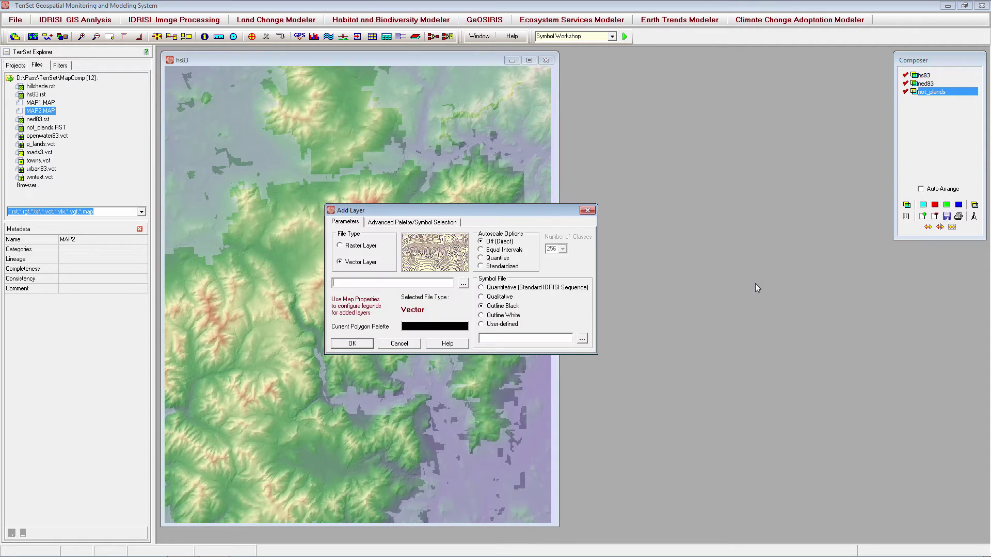
{"action": "left_click", "coordinate": [464, 287]}
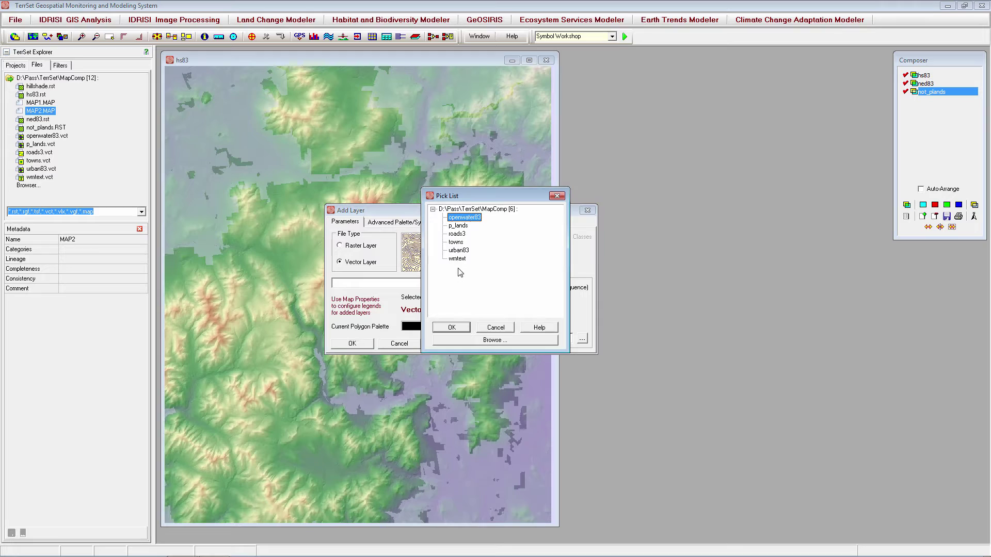
{"action": "double_click", "coordinate": [459, 238]}
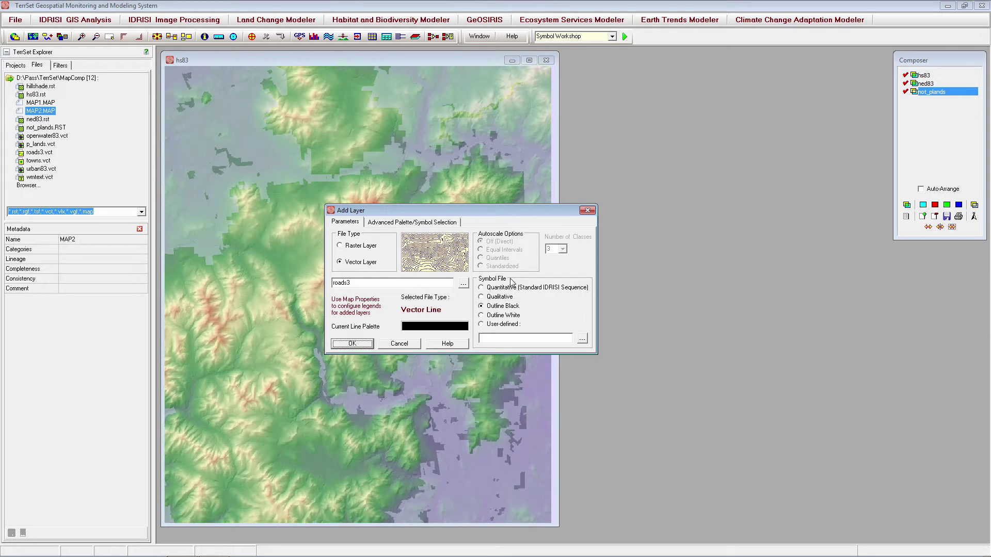
{"action": "left_click", "coordinate": [582, 339]}
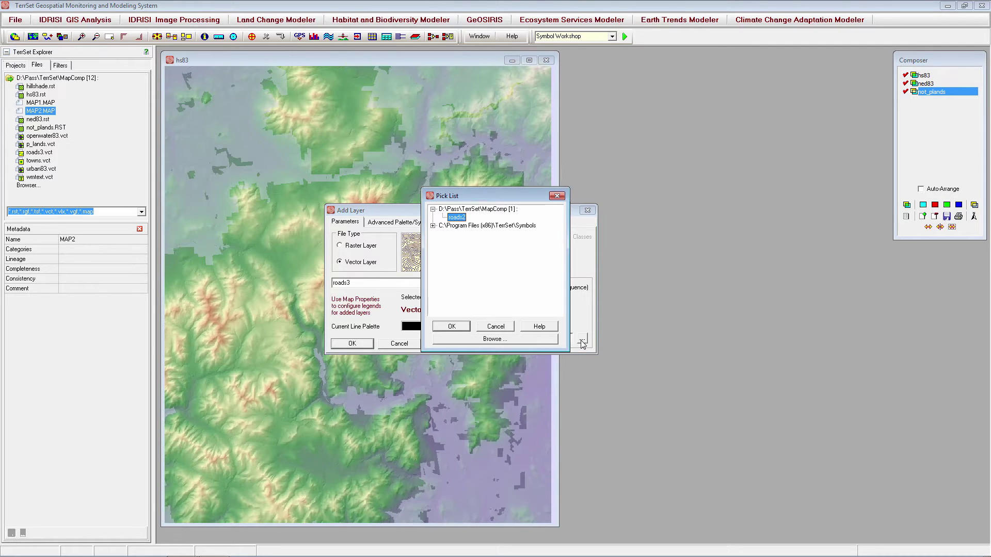
{"action": "double_click", "coordinate": [457, 218]}
{"action": "left_click", "coordinate": [349, 342]}
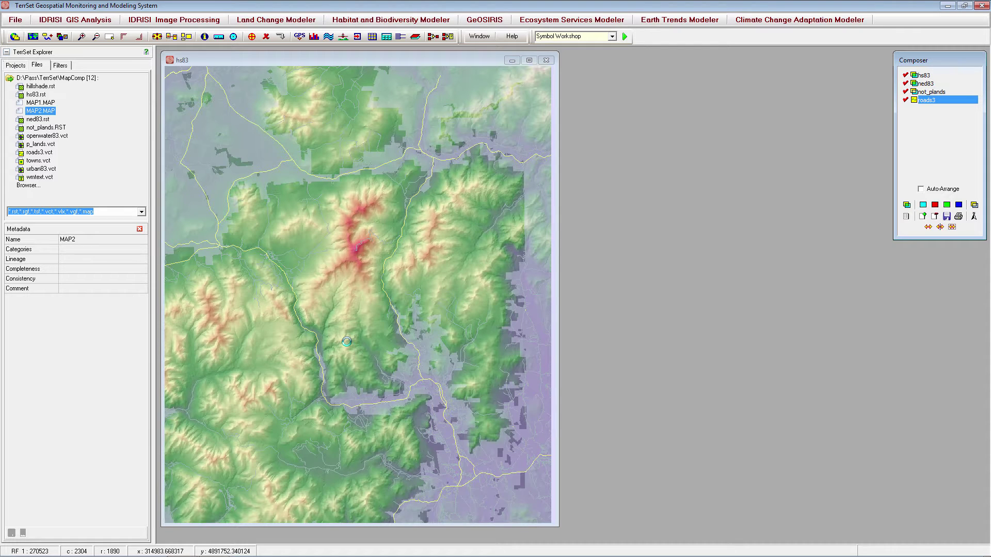
Add urban83 with the PolySldUniformRed3 symbol file so urban areas appear as red patches.
{"action": "left_click", "coordinate": [467, 283]}
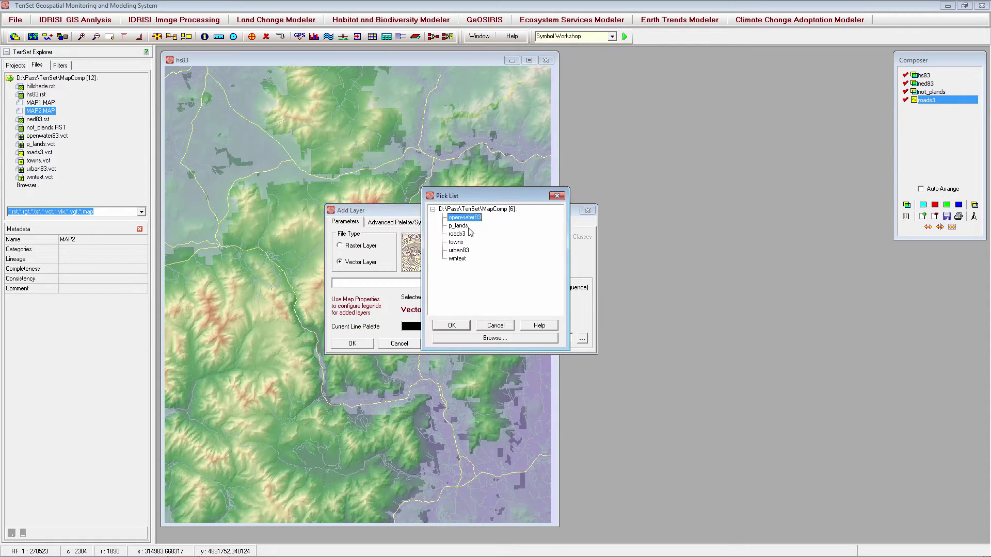
{"action": "double_click", "coordinate": [459, 251]}
{"action": "left_click", "coordinate": [582, 338]}
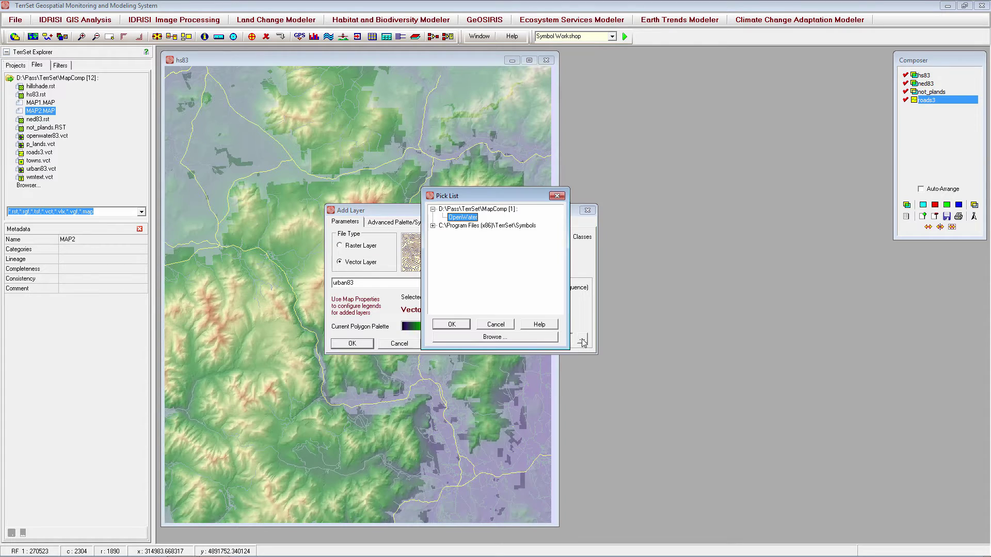
{"action": "double_click", "coordinate": [454, 226]}
{"action": "scroll", "coordinate": [490, 268], "scroll_direction": "down", "scroll_amount": 10}
{"action": "left_click", "coordinate": [474, 300]}
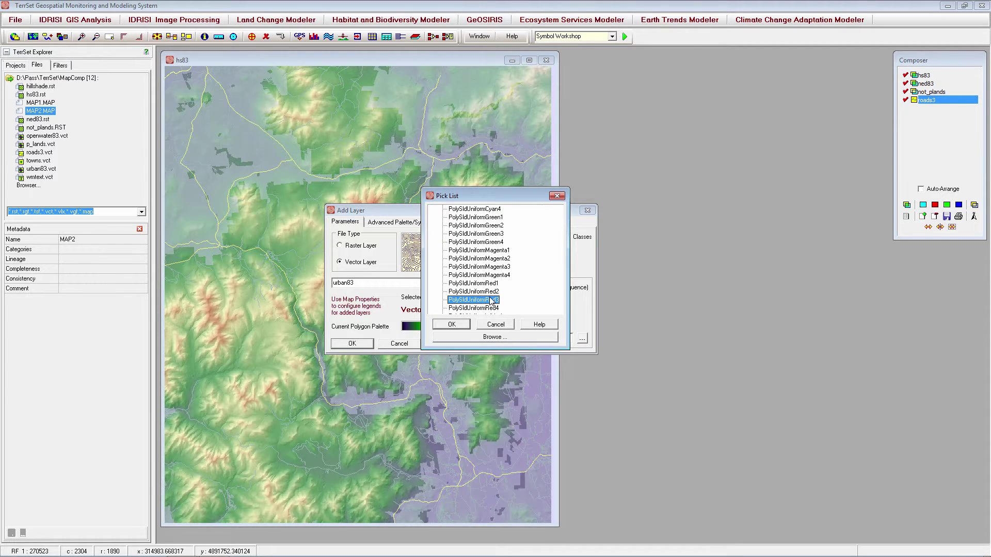
{"action": "left_click", "coordinate": [452, 325]}
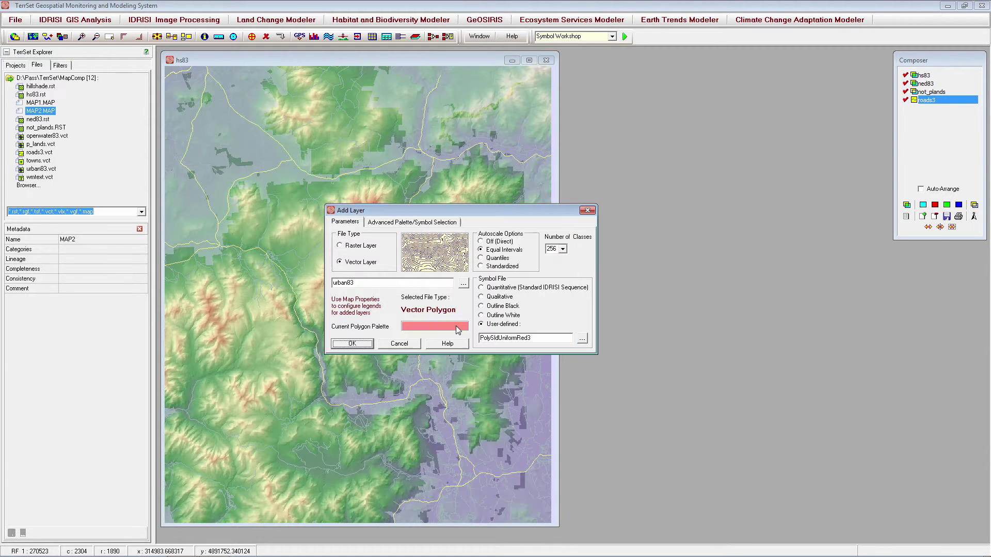
{"action": "left_click", "coordinate": [352, 344]}
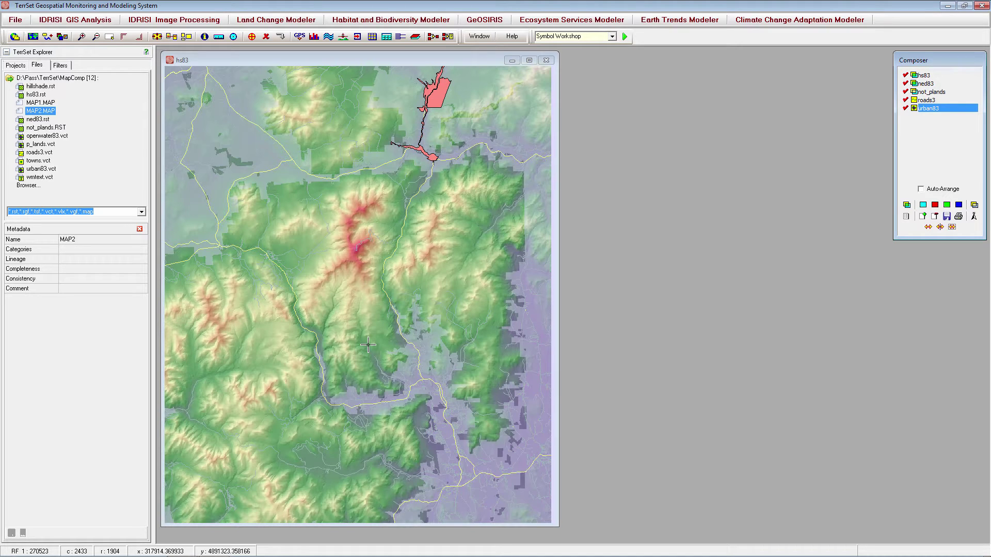
Add openwater83 from the project folder, symbolised with the OpenWater symbol file.
{"action": "key", "text": "ctrl+r"}
{"action": "left_click", "coordinate": [468, 284]}
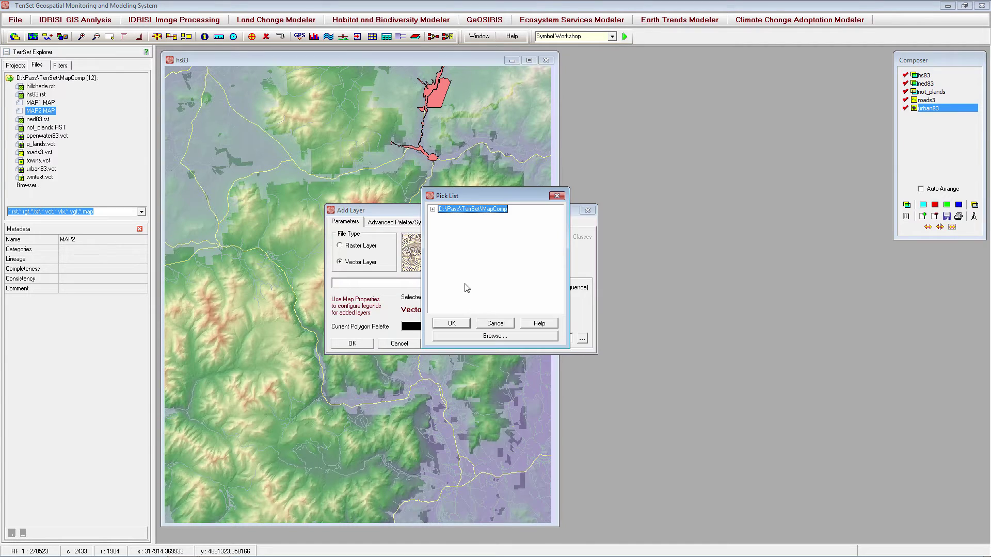
{"action": "left_click", "coordinate": [432, 209]}
{"action": "left_click", "coordinate": [461, 219]}
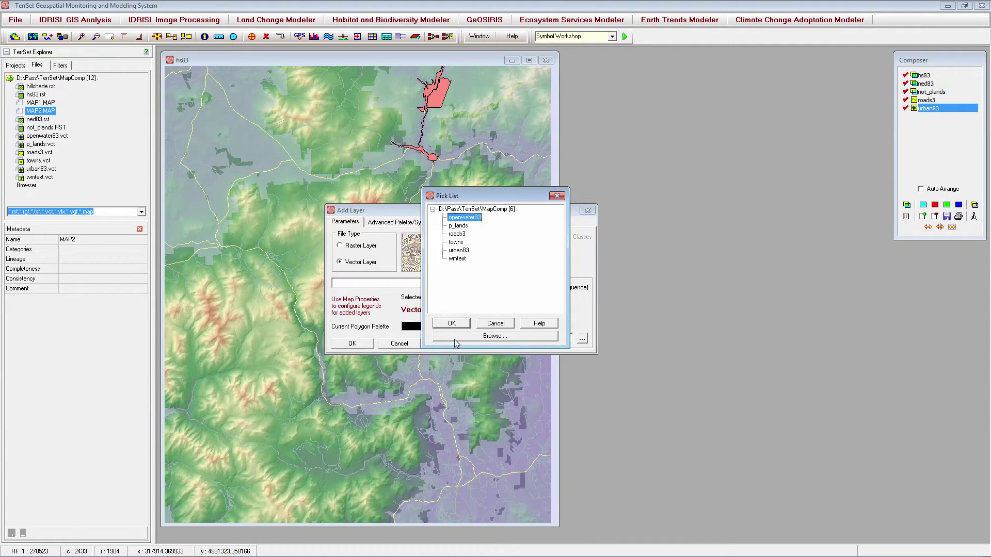
{"action": "left_click", "coordinate": [452, 323]}
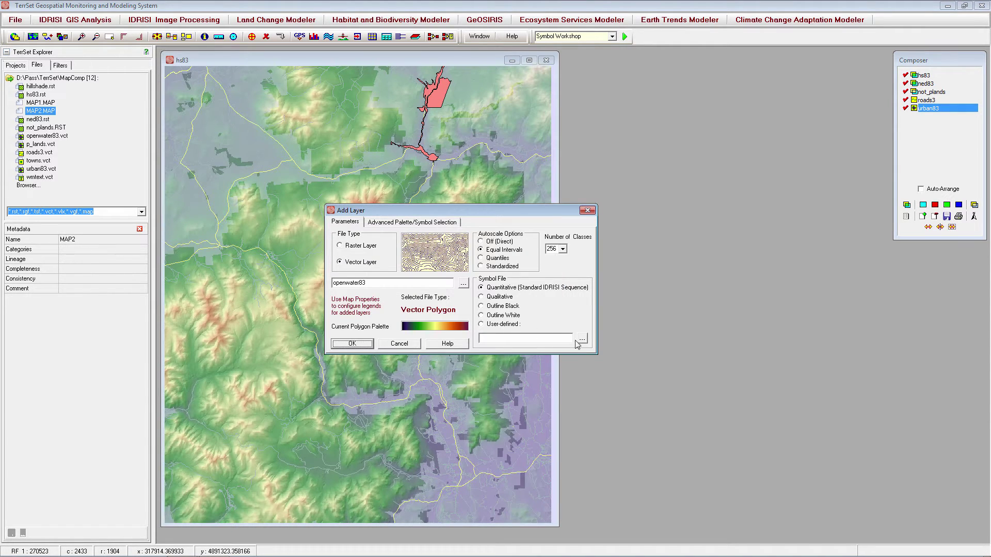
{"action": "left_click", "coordinate": [581, 338]}
{"action": "left_click", "coordinate": [453, 322]}
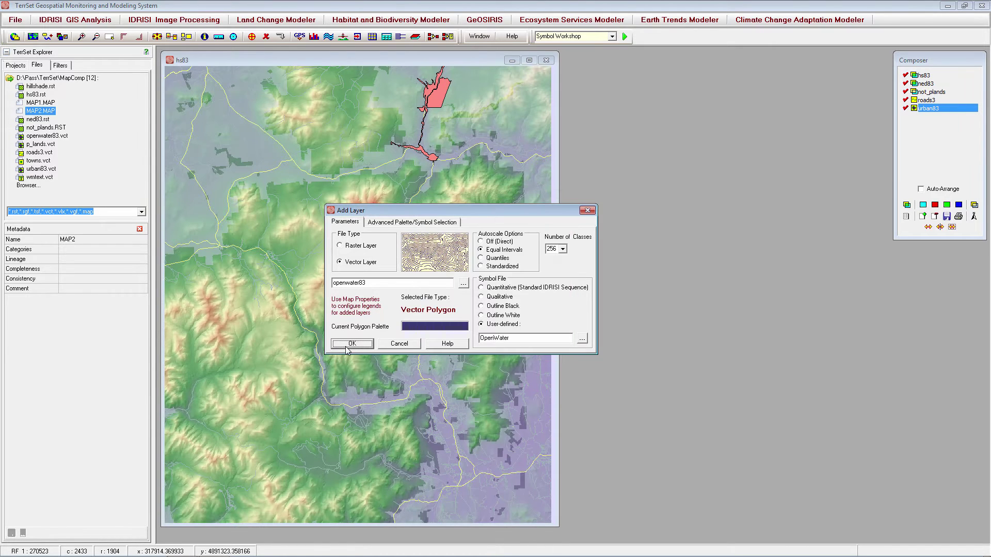
{"action": "left_click", "coordinate": [346, 343]}
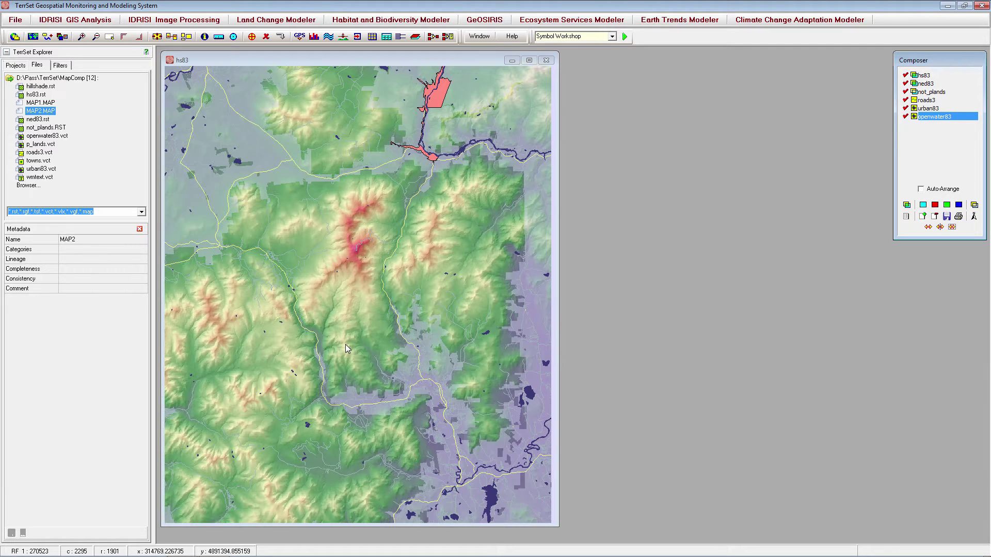
Add the p_lands layer with the Outline Black symbol file, then start adding another layer.
{"action": "key", "text": "ctrl+r"}
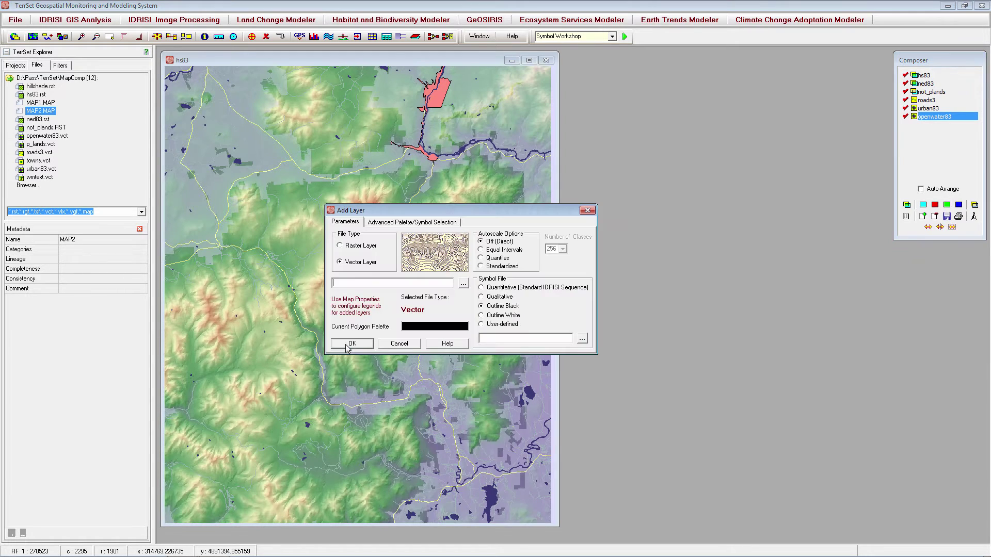
{"action": "left_click", "coordinate": [464, 284]}
{"action": "double_click", "coordinate": [465, 230]}
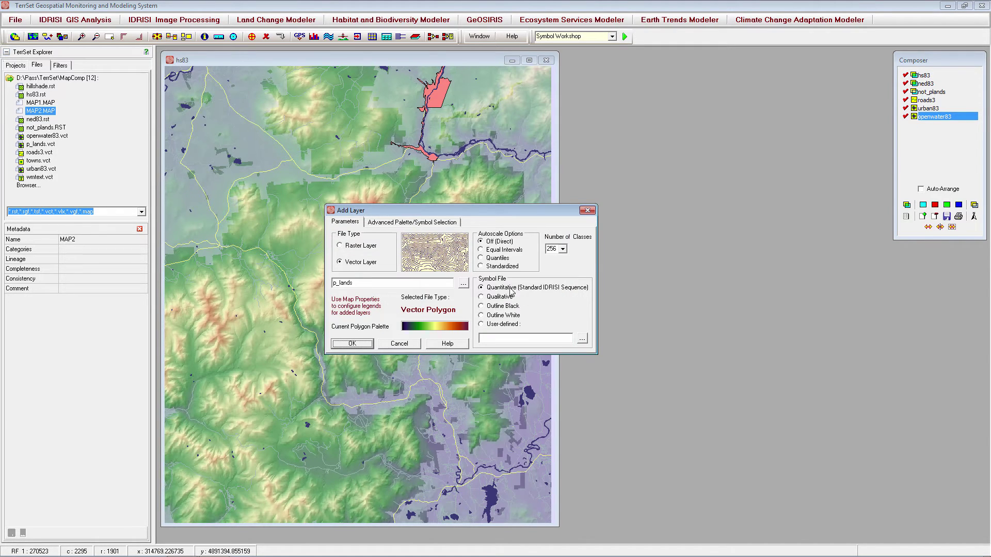
{"action": "left_click", "coordinate": [500, 307]}
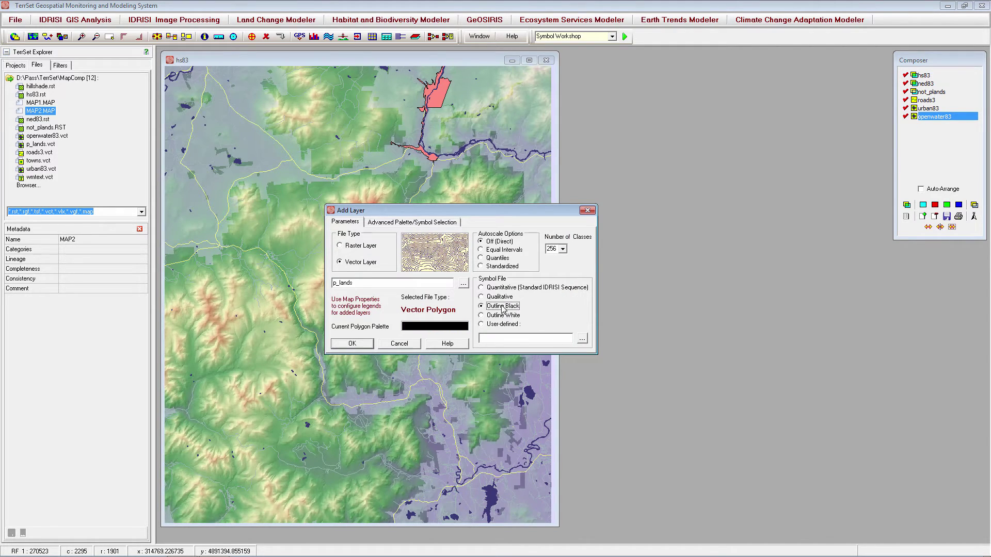
{"action": "left_click", "coordinate": [347, 343]}
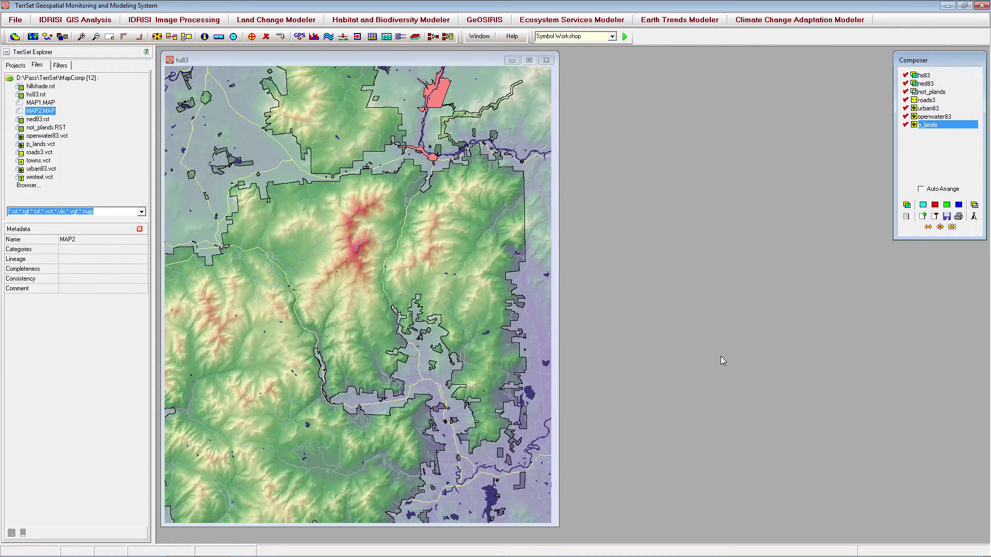
{"action": "key", "text": "ctrl+r"}
Add the wmtext text layer with its user-defined text symbol file to label places.
{"action": "left_click", "coordinate": [462, 284]}
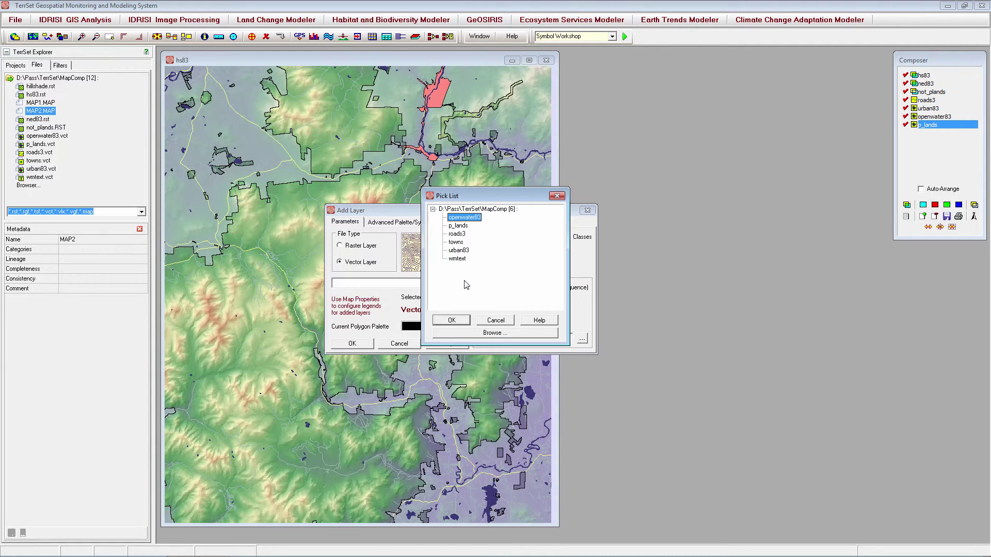
{"action": "double_click", "coordinate": [461, 259]}
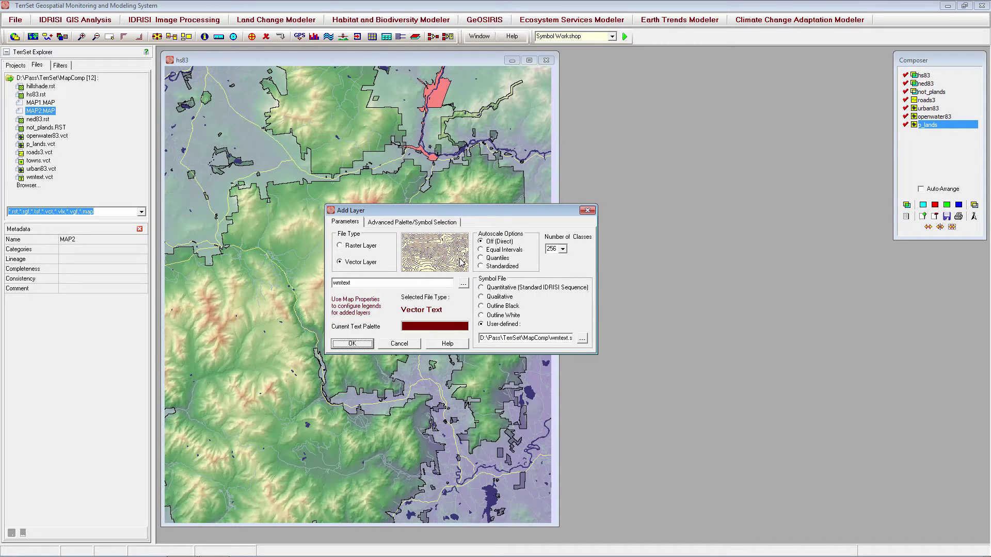
{"action": "left_click", "coordinate": [359, 345]}
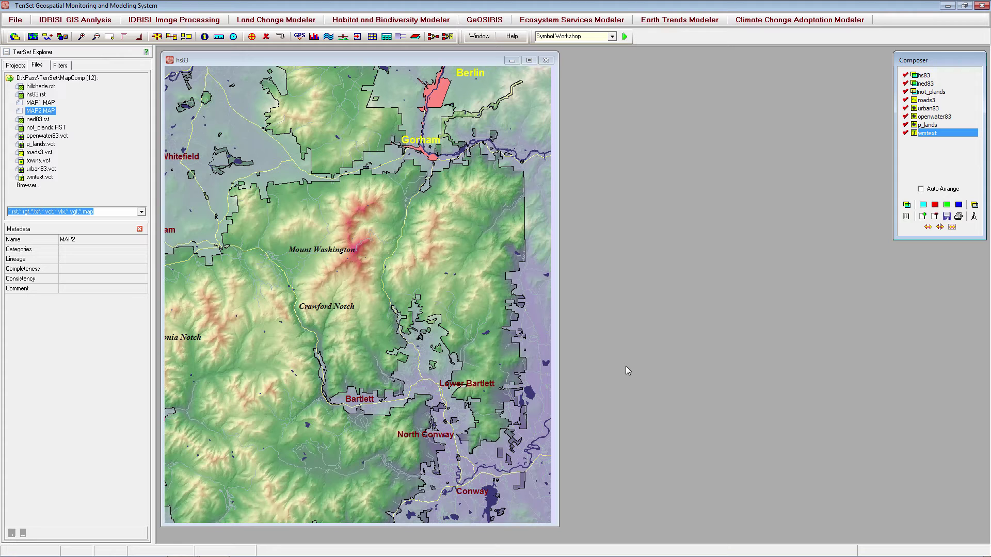
Add the towns point layer to the map composition.
{"action": "key", "text": "ctrl+r"}
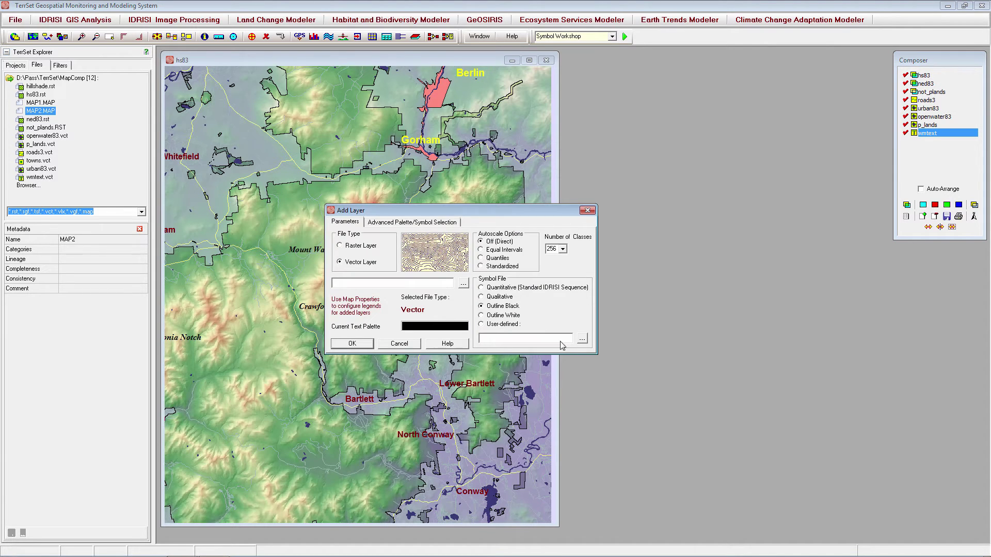
{"action": "left_click", "coordinate": [468, 286]}
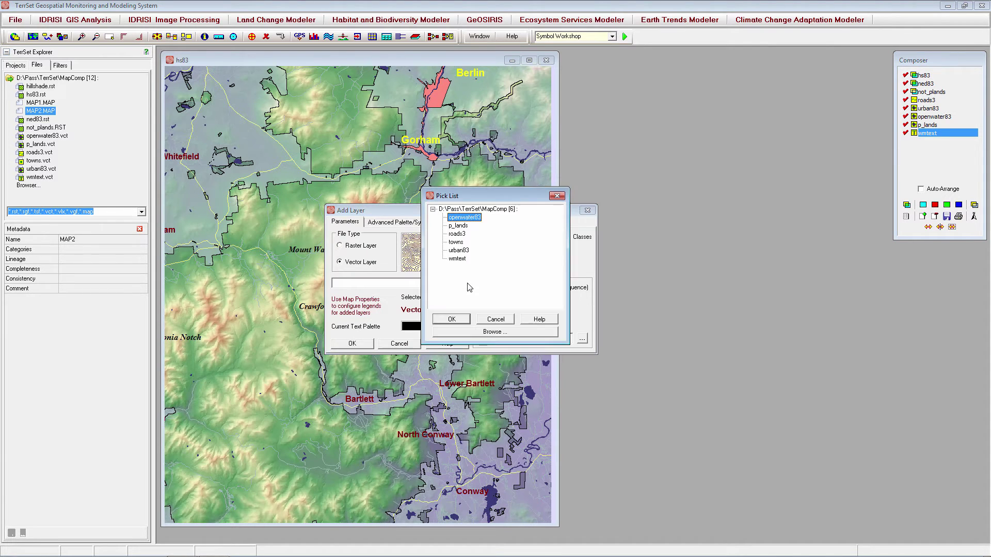
{"action": "double_click", "coordinate": [457, 243]}
{"action": "left_click", "coordinate": [363, 346]}
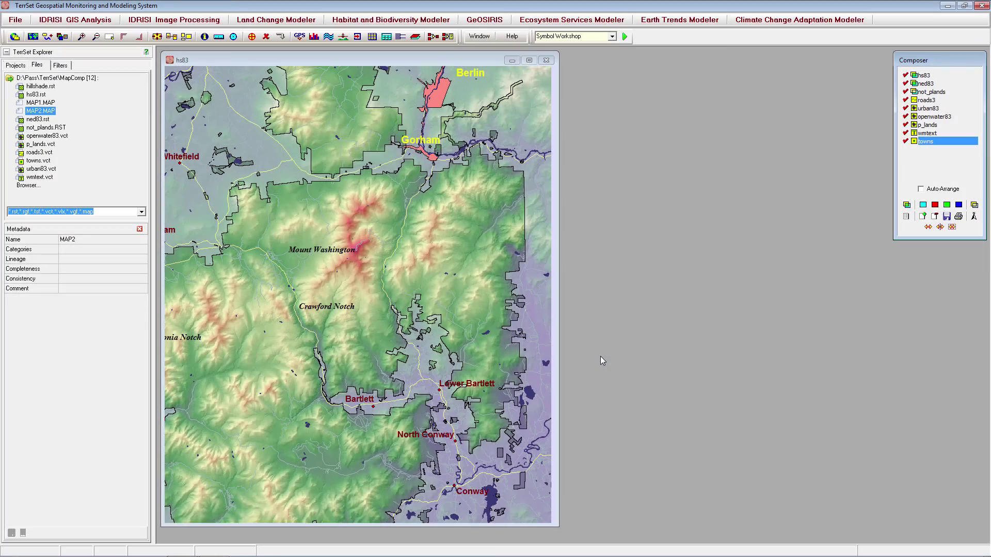
In Map Properties, enter 'White Mountains Region: New Hampshire' as the map title.
{"action": "left_click", "coordinate": [973, 217]}
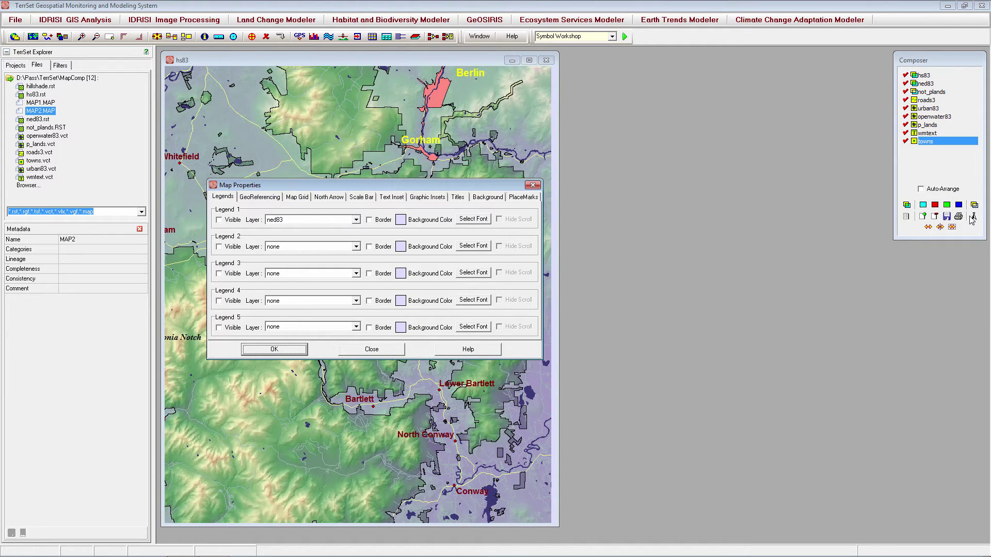
{"action": "left_click", "coordinate": [459, 200]}
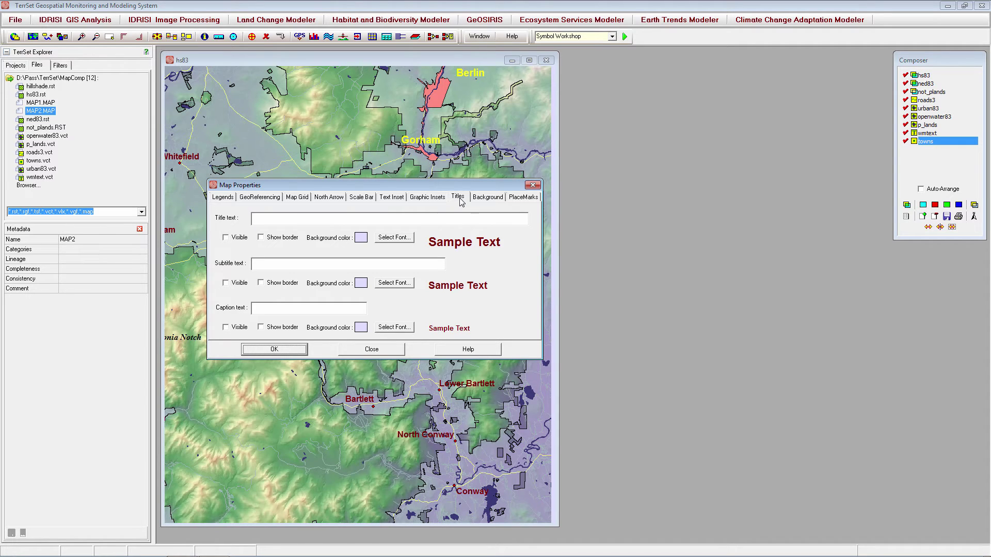
{"action": "left_click", "coordinate": [365, 220]}
{"action": "type", "text": "White Mountains "}
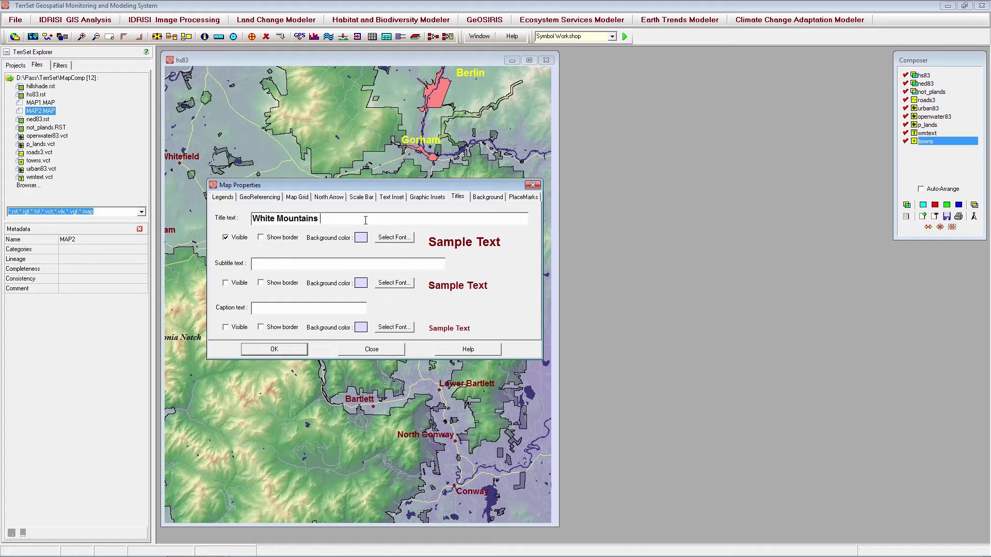
{"action": "type", "text": "Region: New Hampshire"}
Set the title font to maroon Times New Roman Bold Italic, size 22.
{"action": "left_click", "coordinate": [397, 239]}
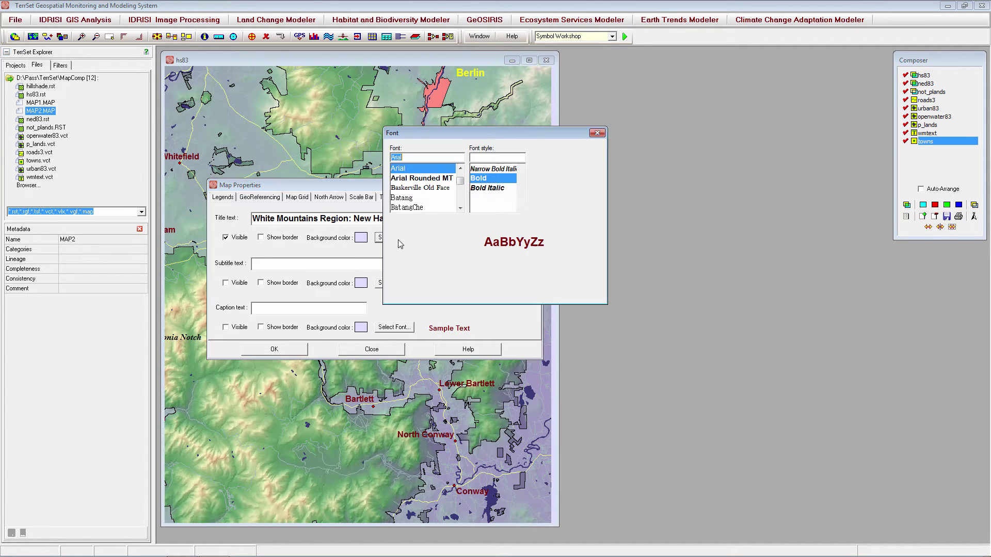
{"action": "type", "text": "times"}
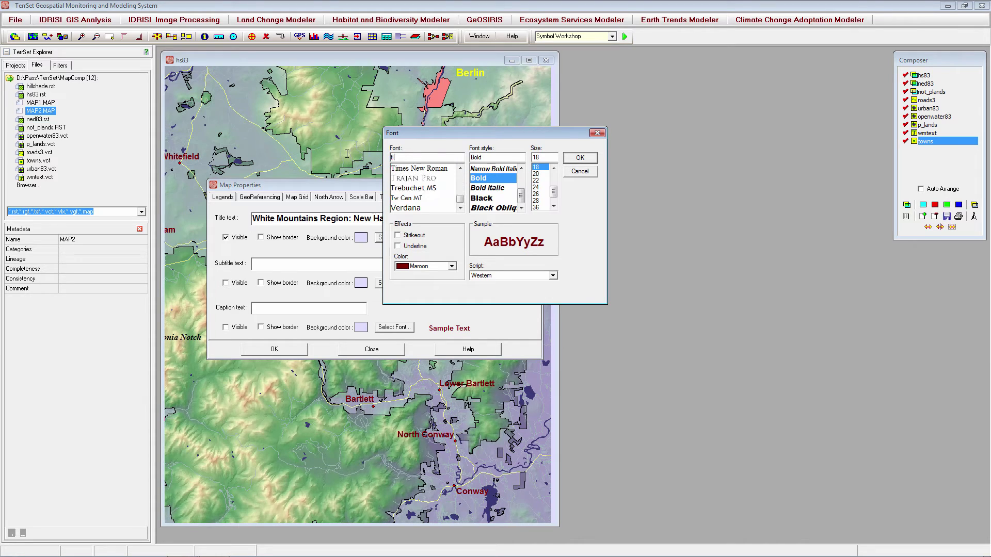
{"action": "left_click", "coordinate": [443, 169]}
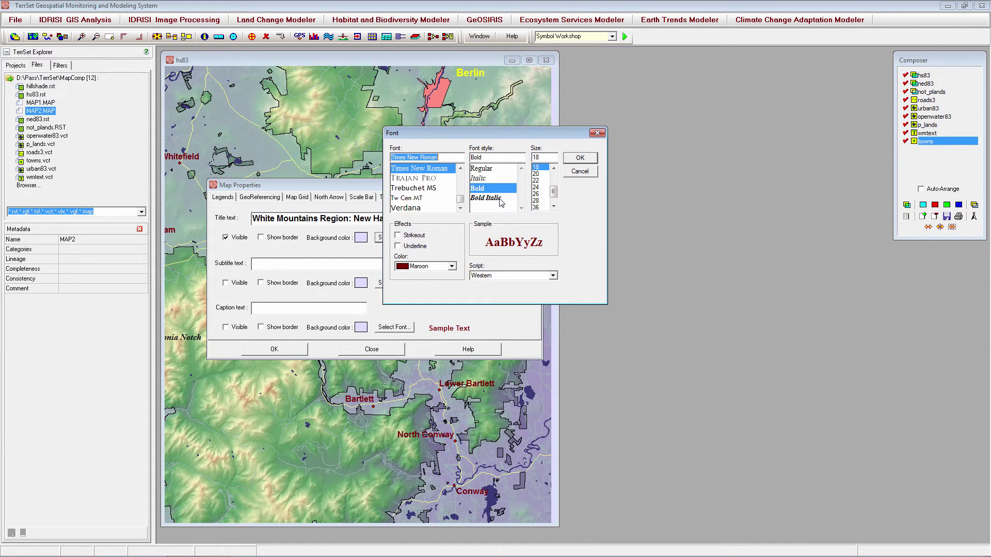
{"action": "left_click", "coordinate": [487, 198]}
{"action": "left_click", "coordinate": [539, 180]}
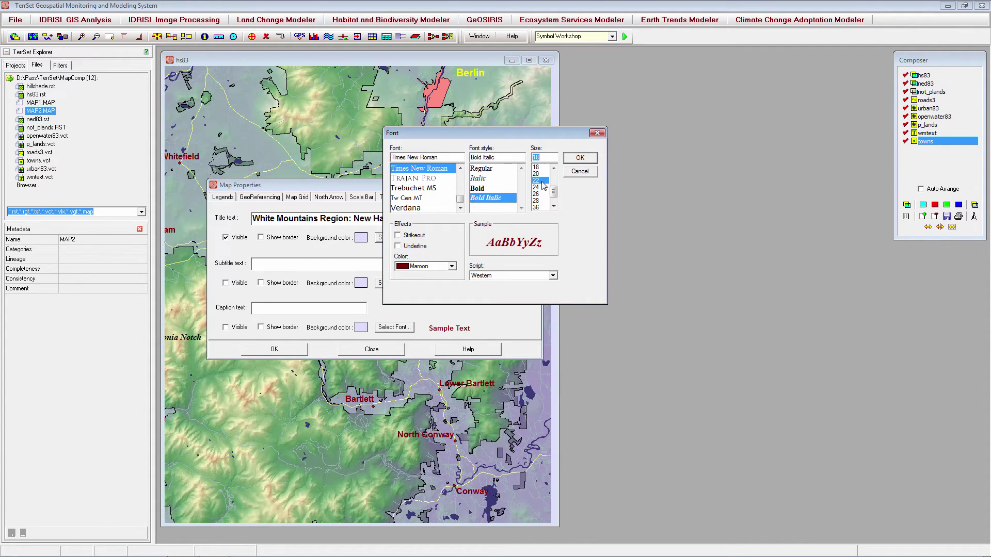
{"action": "left_click", "coordinate": [584, 159]}
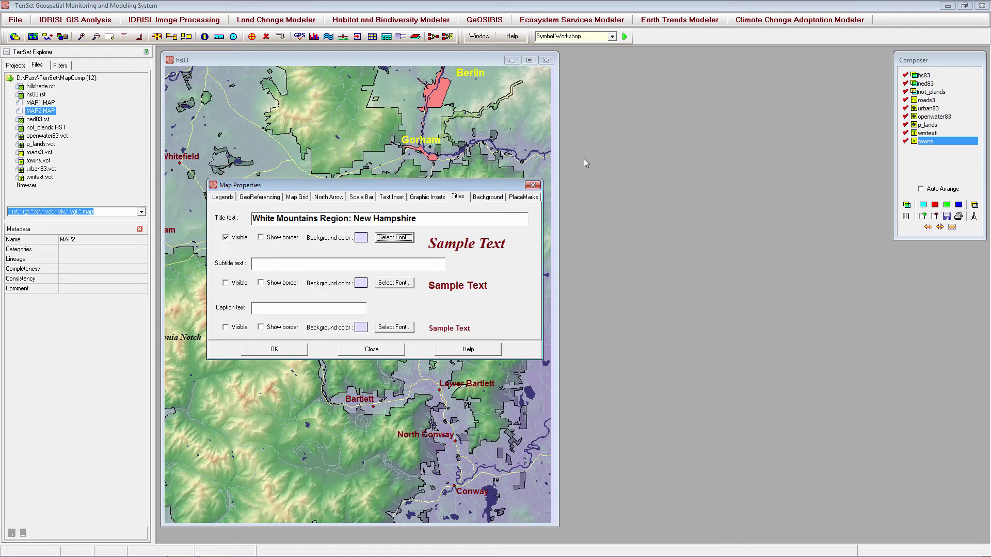
Enter 'Elevation' as the subtitle and 'Roads' as the caption.
{"action": "left_click", "coordinate": [320, 267]}
{"action": "type", "text": "Elevation"}
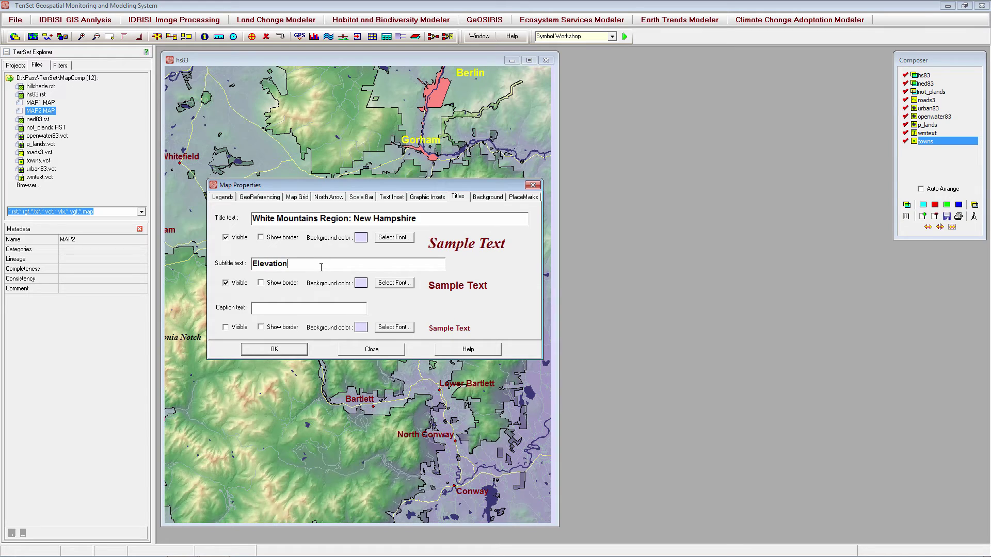
{"action": "left_click", "coordinate": [301, 307]}
{"action": "type", "text": "Roads"}
Give both subtitle and caption the purple custom background colour (RGB 102, 102, 154).
{"action": "left_click", "coordinate": [361, 283]}
{"action": "left_click", "coordinate": [448, 246]}
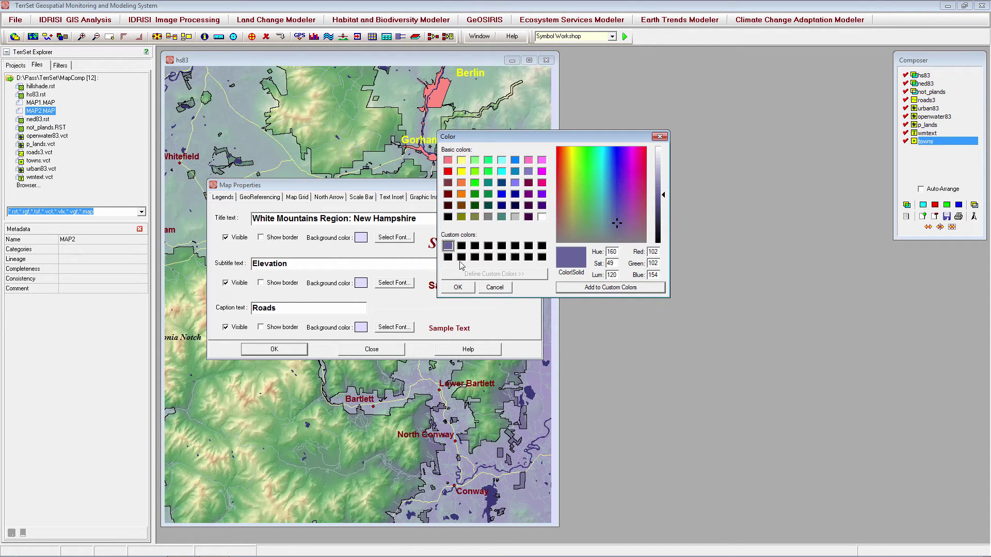
{"action": "left_click", "coordinate": [458, 287]}
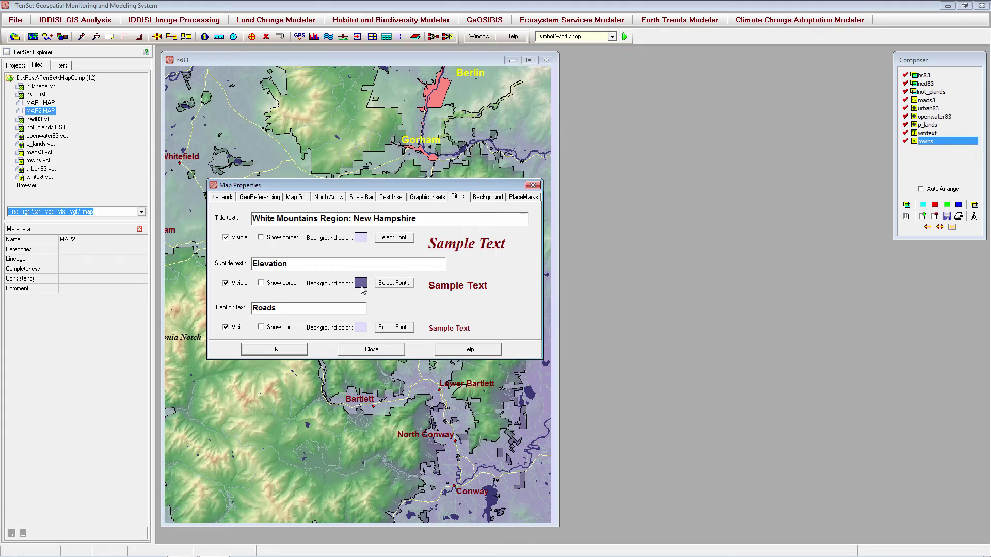
{"action": "left_click", "coordinate": [360, 327]}
{"action": "left_click", "coordinate": [448, 246]}
{"action": "left_click", "coordinate": [458, 287]}
Apply the titles, then move the main title below Gorham and enlarge its box.
{"action": "left_click", "coordinate": [287, 352]}
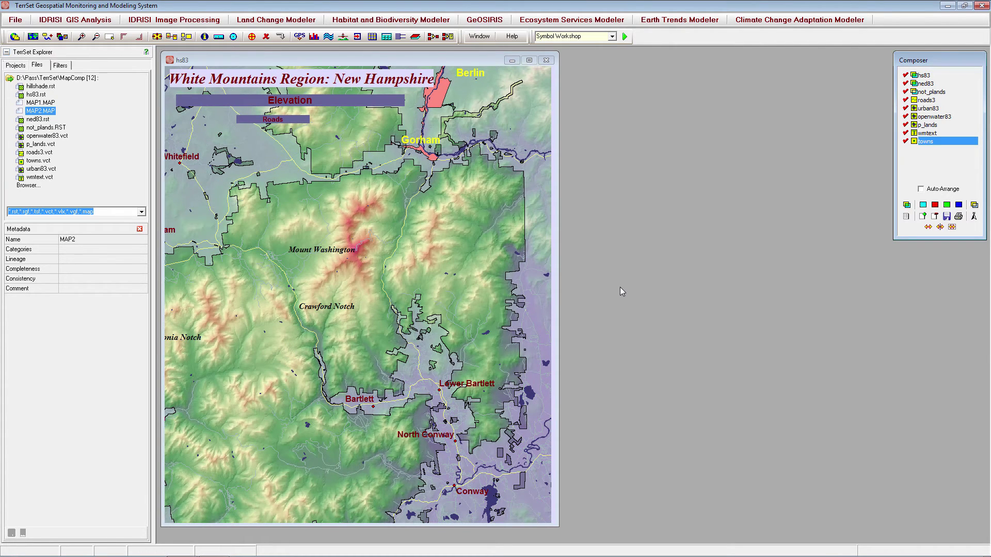
{"action": "left_click", "coordinate": [349, 81]}
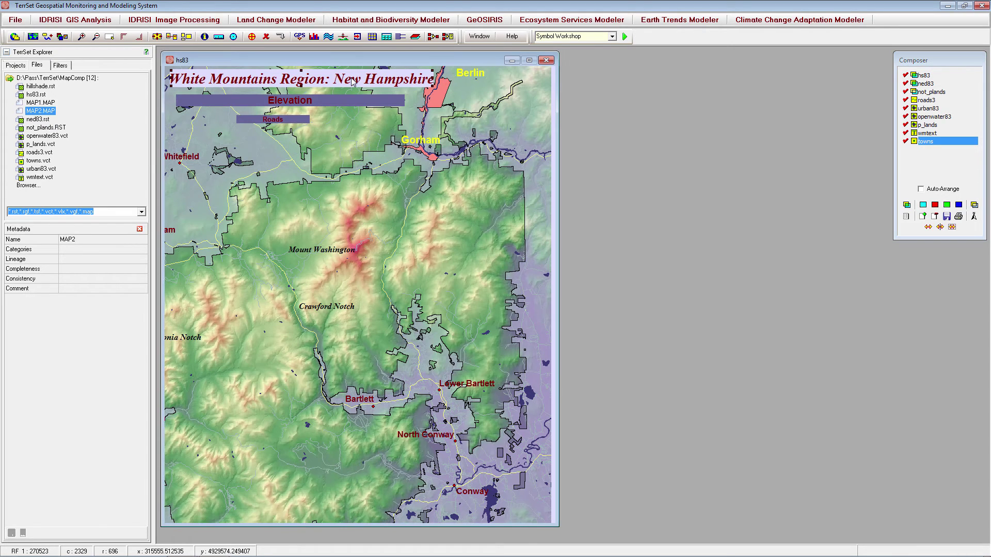
{"action": "left_click_drag", "start_coordinate": [349, 81], "coordinate": [382, 172]}
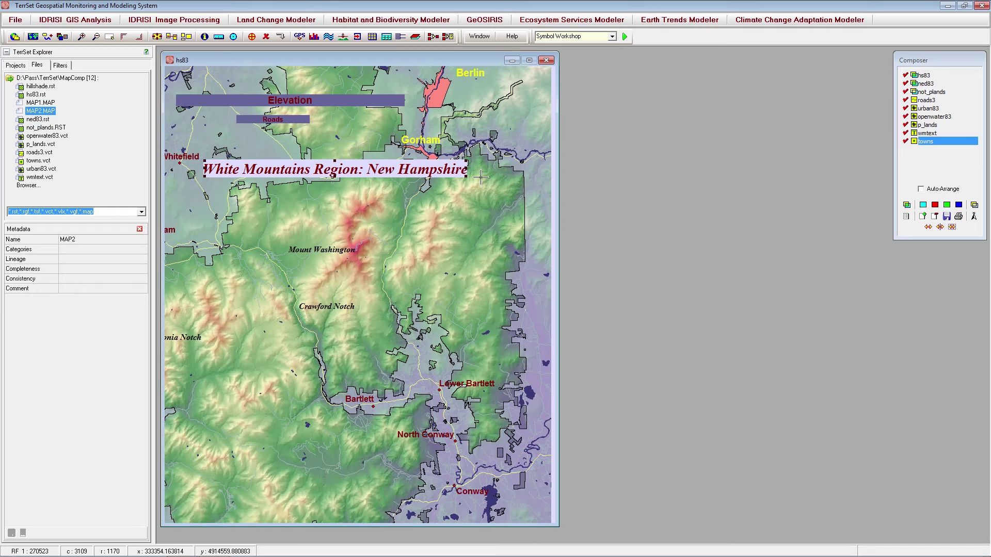
{"action": "left_click_drag", "start_coordinate": [466, 176], "coordinate": [477, 190]}
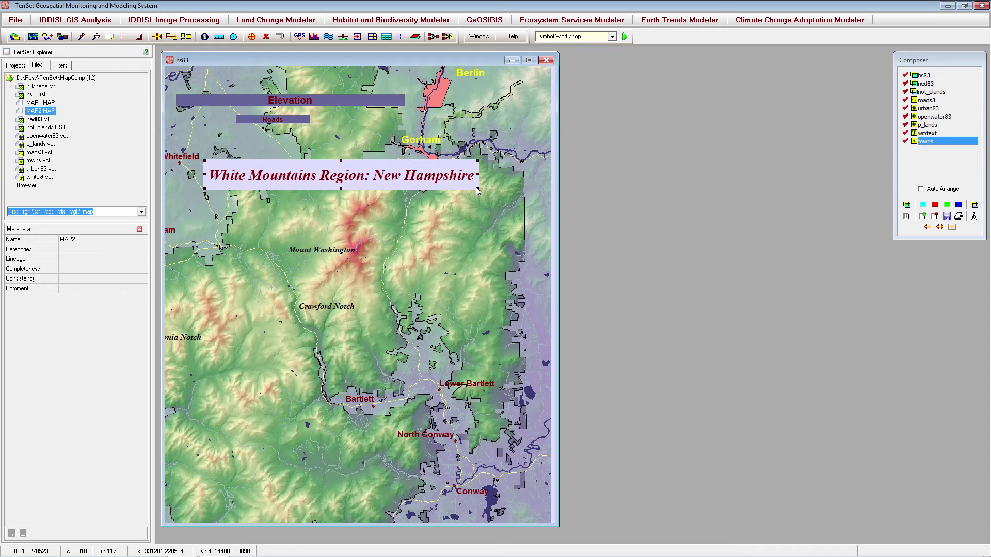
Add the first, plain north arrow style coloured BlueGrey.
{"action": "left_click", "coordinate": [973, 216]}
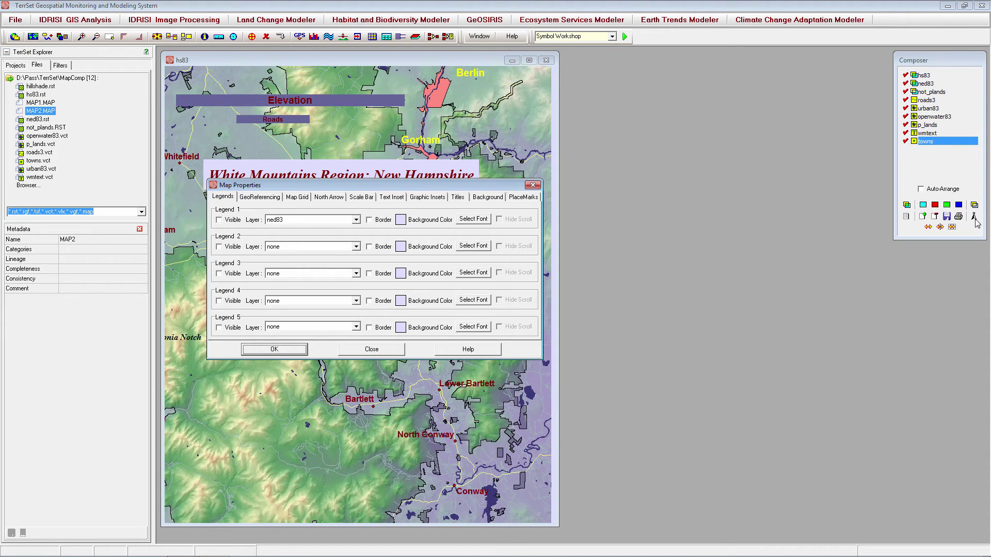
{"action": "left_click", "coordinate": [338, 203]}
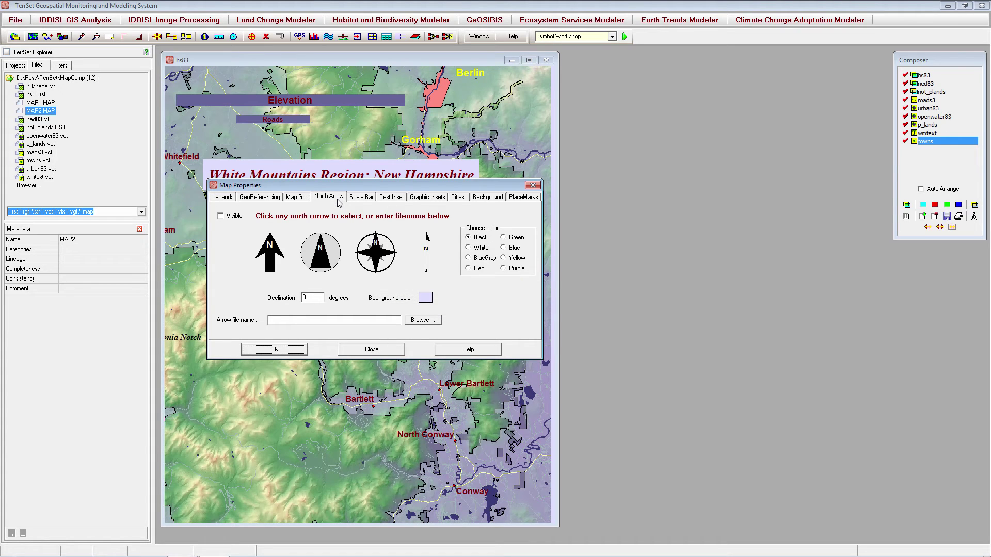
{"action": "left_click", "coordinate": [277, 260]}
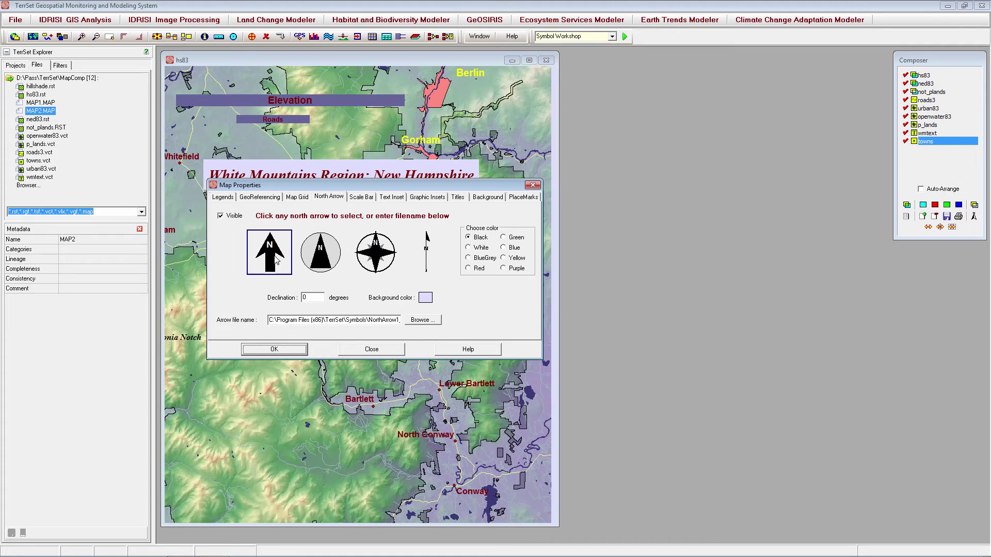
{"action": "left_click", "coordinate": [489, 259]}
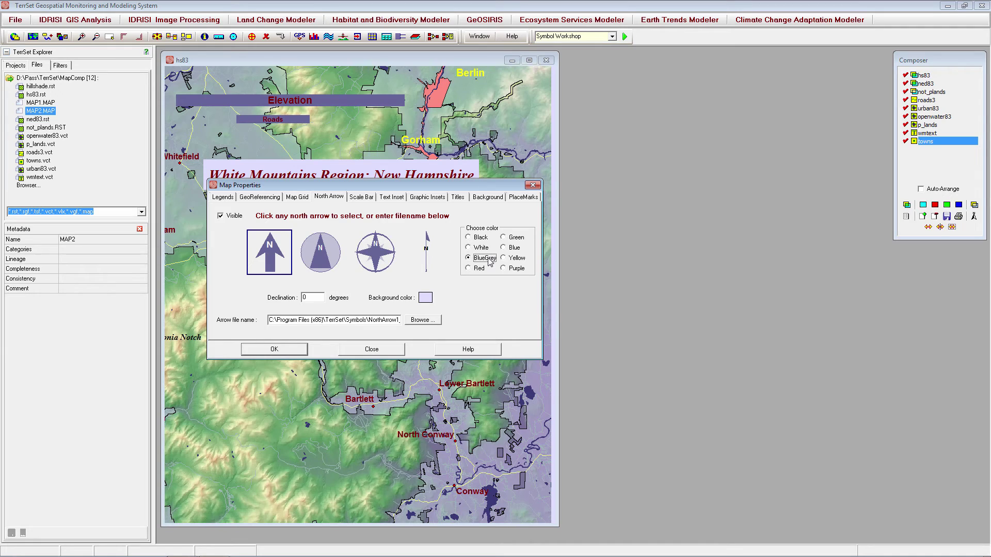
Show Legend 1 for ned83 and Legend 2 for roads3, and apply.
{"action": "left_click", "coordinate": [226, 198]}
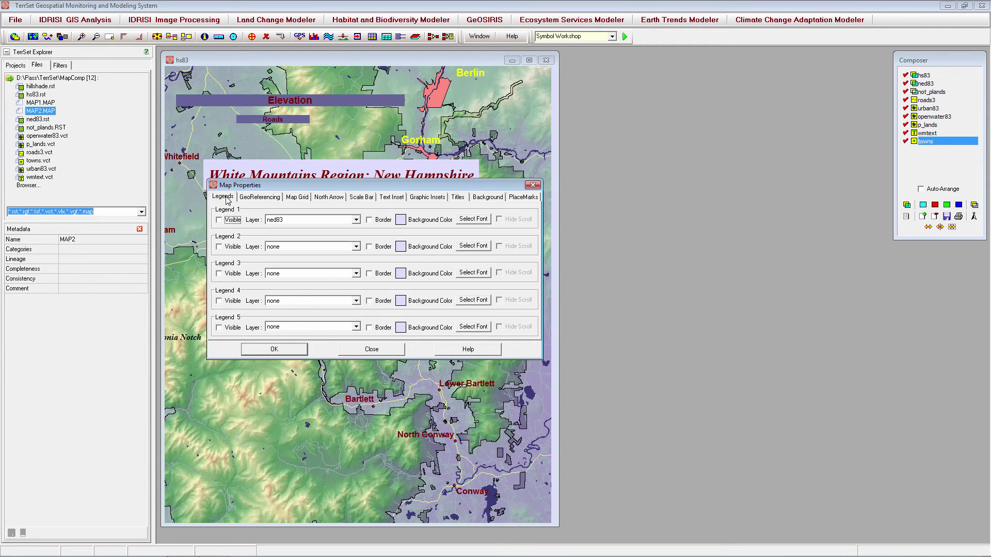
{"action": "left_click", "coordinate": [233, 221]}
{"action": "left_click", "coordinate": [230, 248]}
{"action": "left_click", "coordinate": [349, 249]}
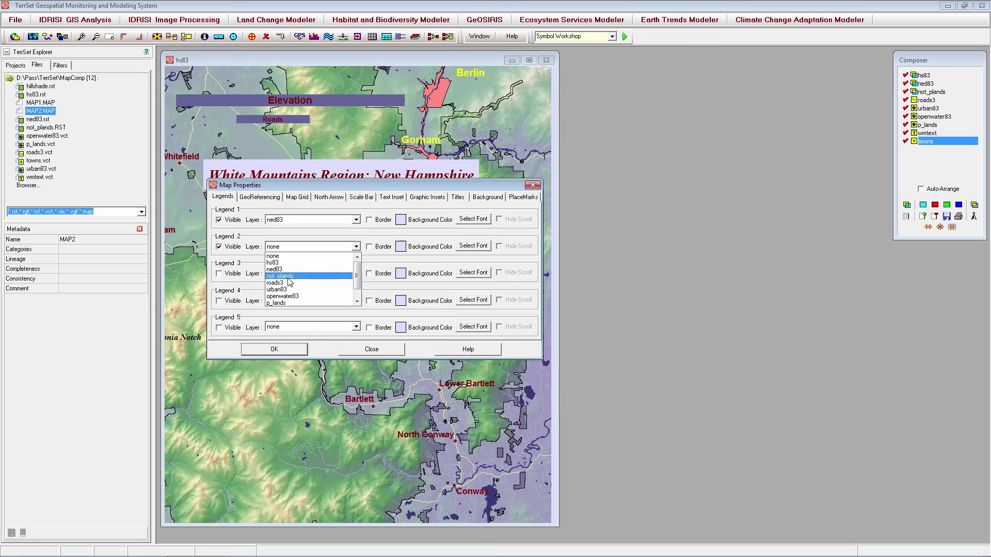
{"action": "left_click", "coordinate": [289, 284]}
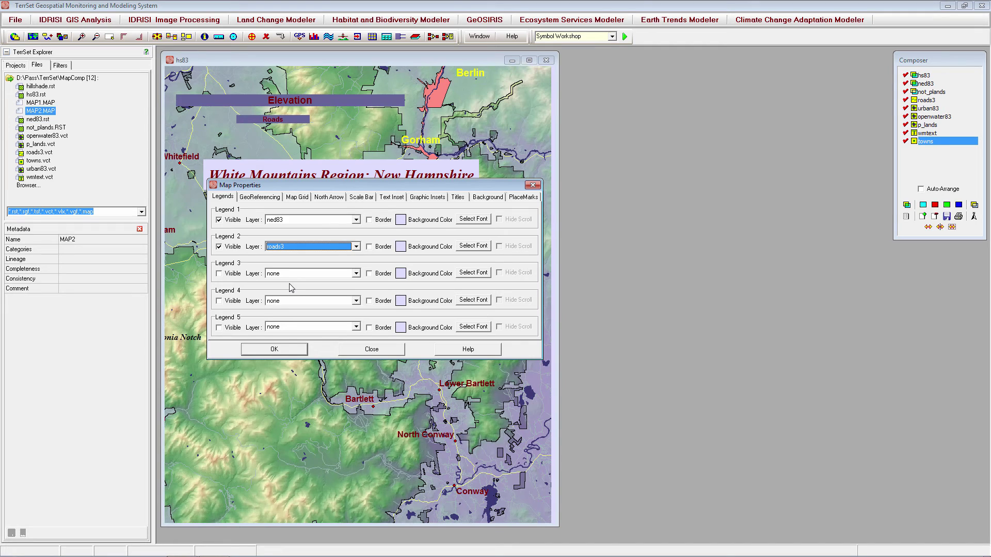
{"action": "left_click", "coordinate": [274, 349]}
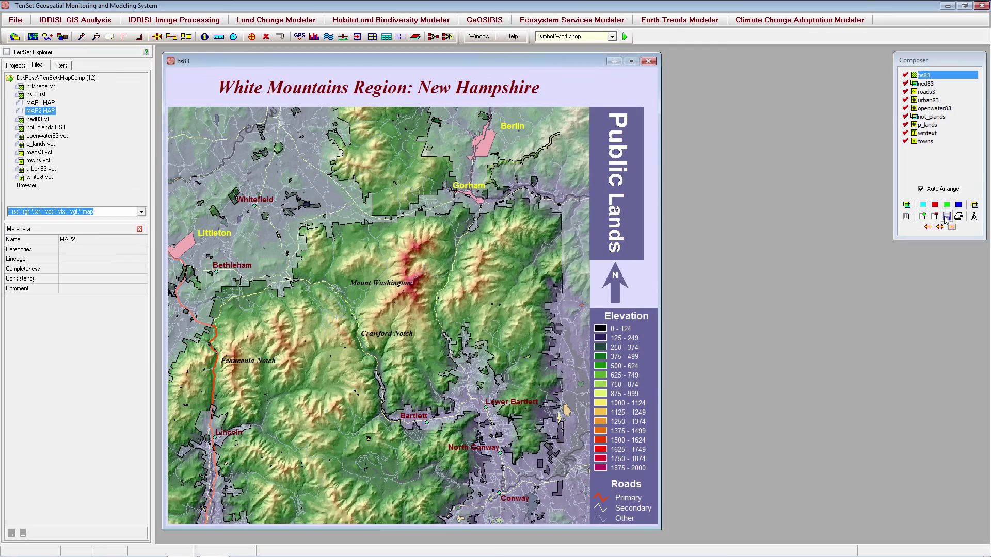
Save the composition to a MAP file named finalmap.
{"action": "left_click", "coordinate": [947, 217]}
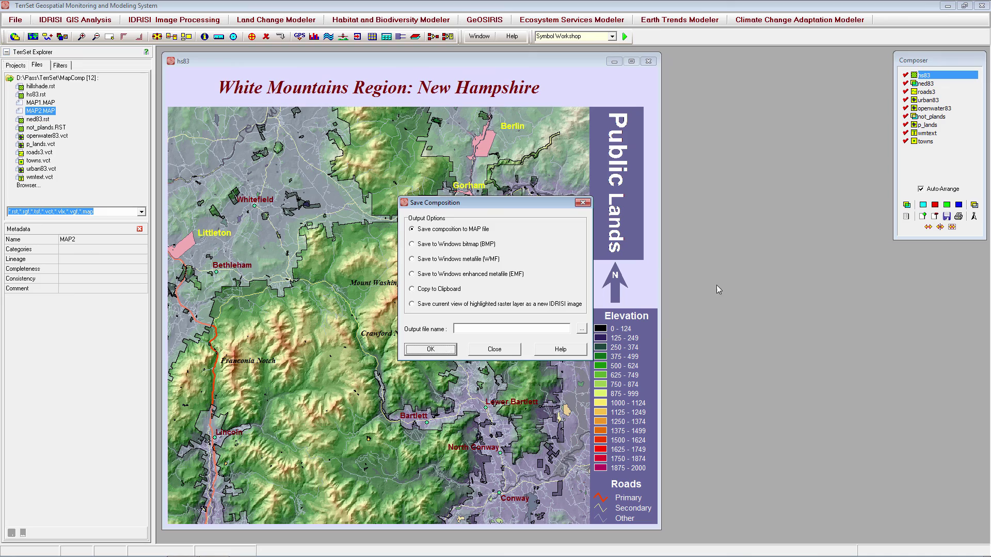
{"action": "left_click", "coordinate": [547, 328]}
{"action": "type", "text": "finalmap"}
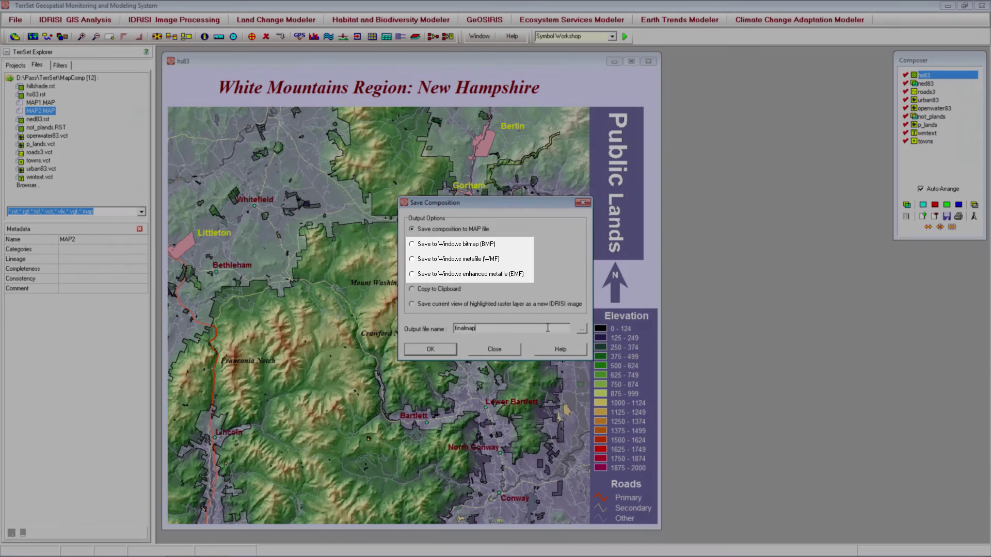
{"action": "key", "text": "Return"}
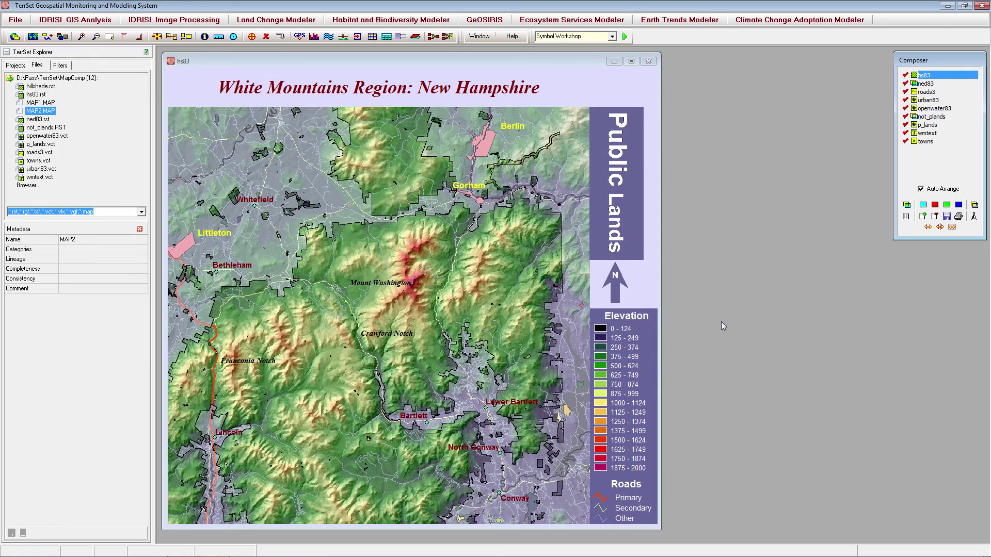